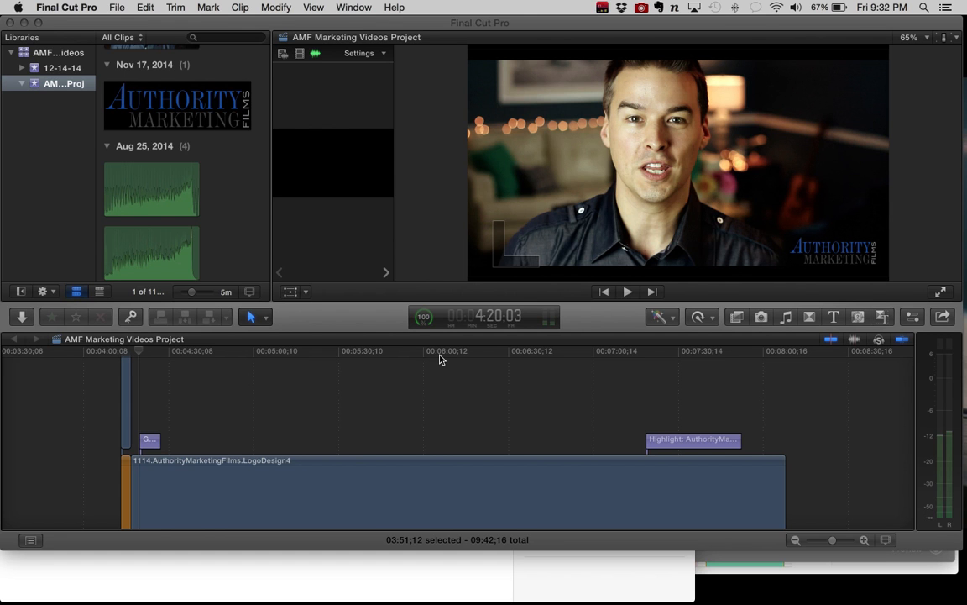
Step: Look over the stacked clip layers in the timeline and park the playhead over the logo clip at about 6:26
scroll(438, 385, up, 5)
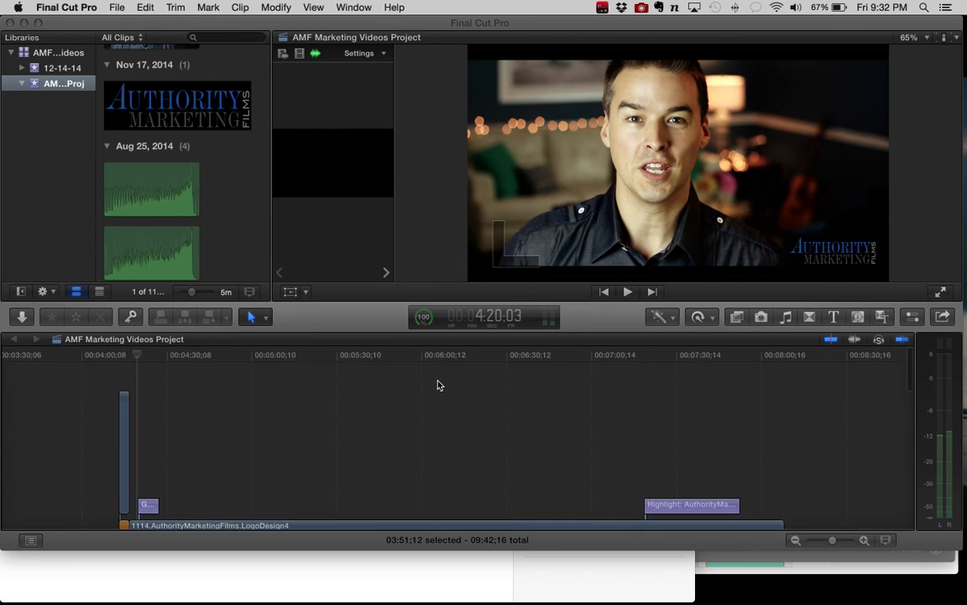
scroll(438, 385, down, 6)
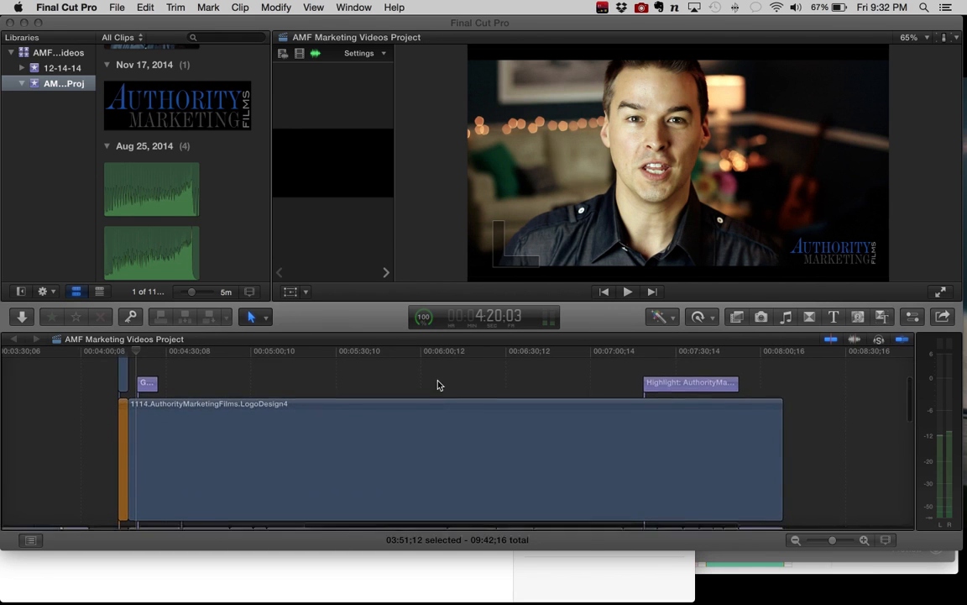
scroll(438, 385, down, 2)
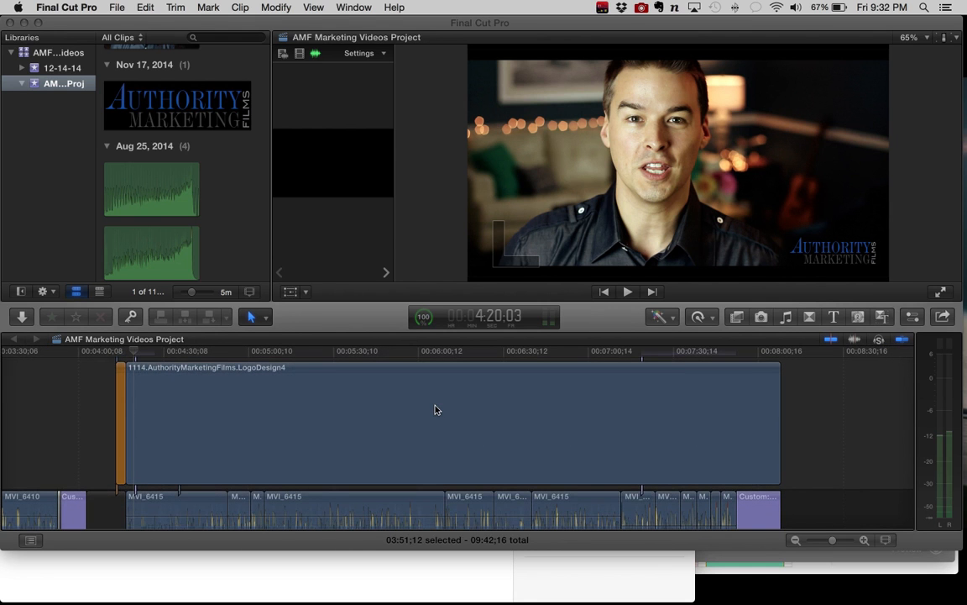
click(498, 356)
click(498, 355)
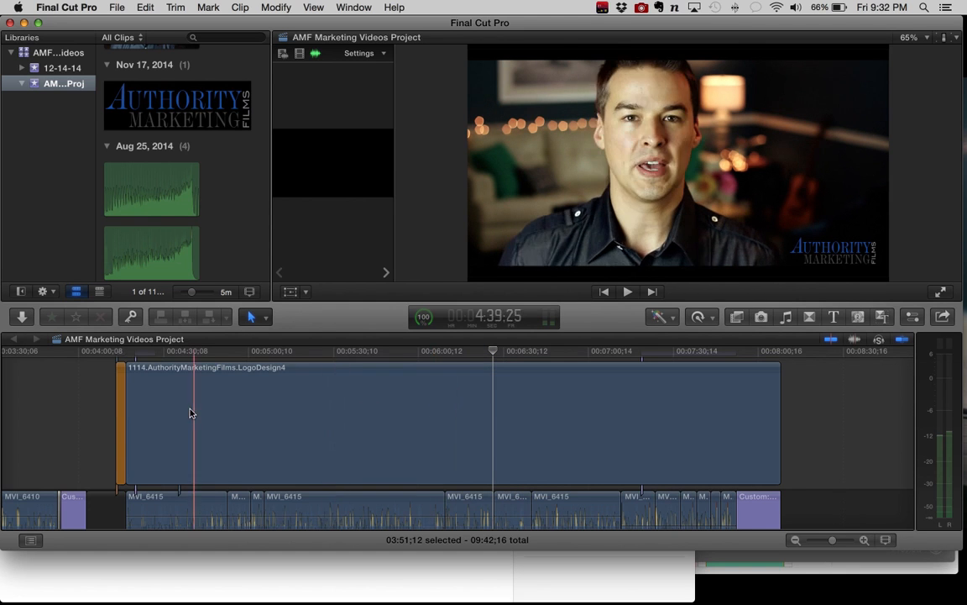
Step: Select the short lower-third title near 4:23 and park the playhead on it to show its text in the picture
scroll(185, 406, up, 3)
click(142, 395)
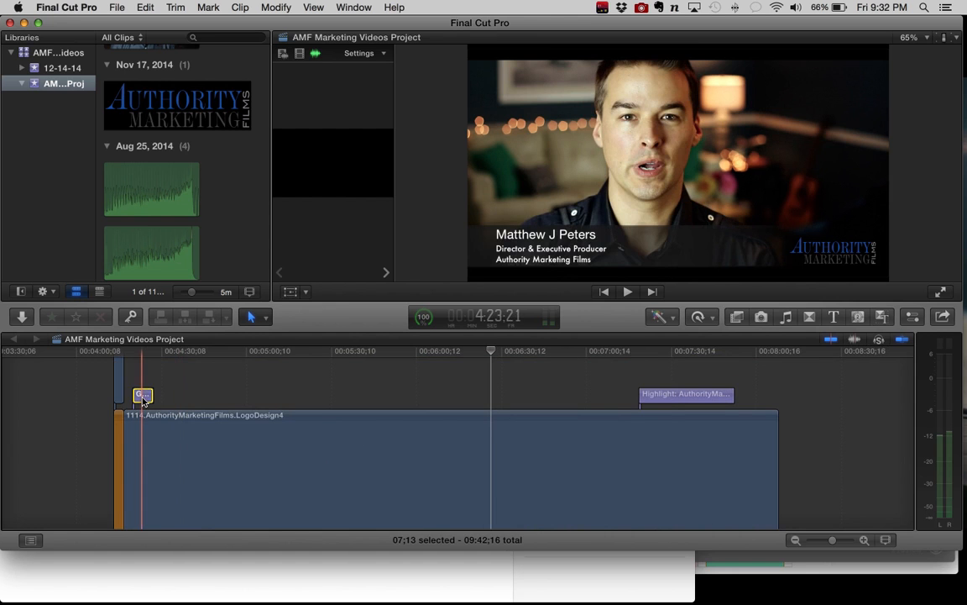
click(141, 352)
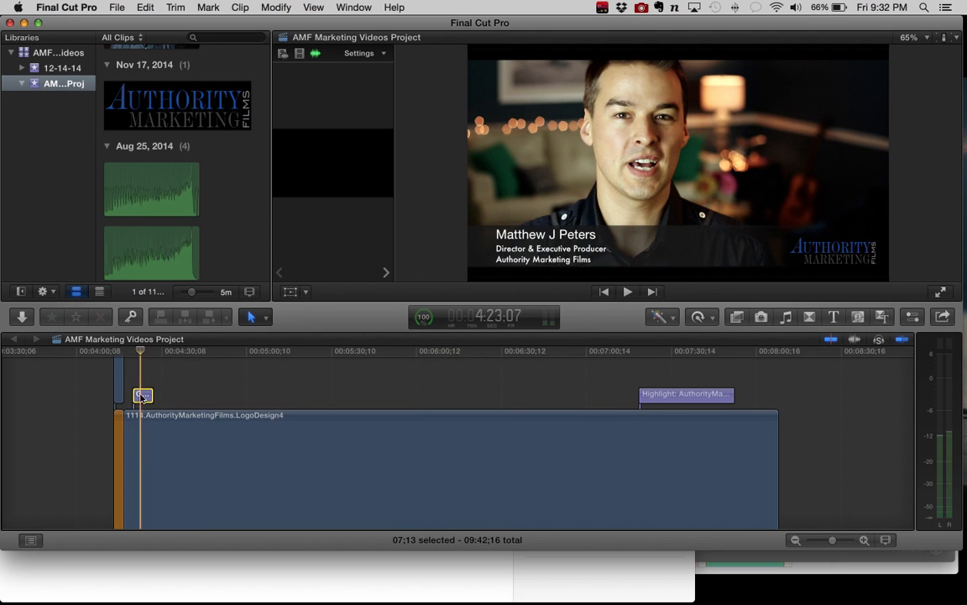
click(527, 235)
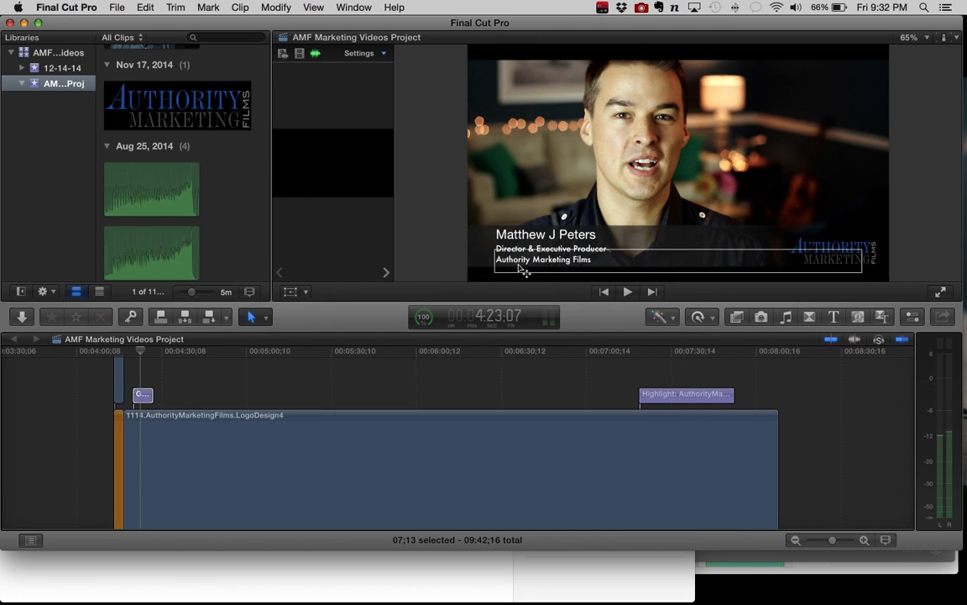
click(142, 396)
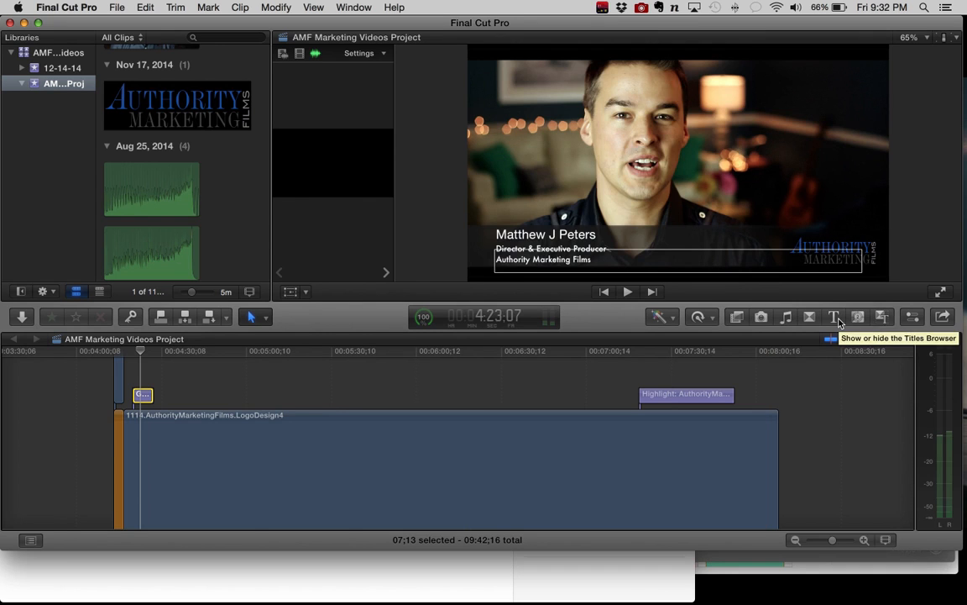
Step: Open the title's inspector and examine the font and text settings of its name line and its job-title line
click(912, 316)
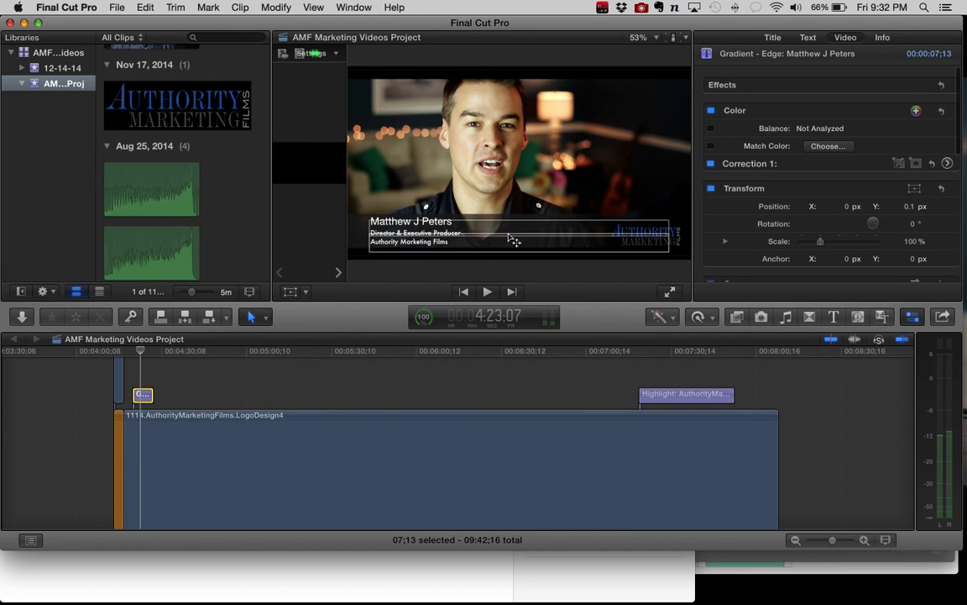
double_click(421, 222)
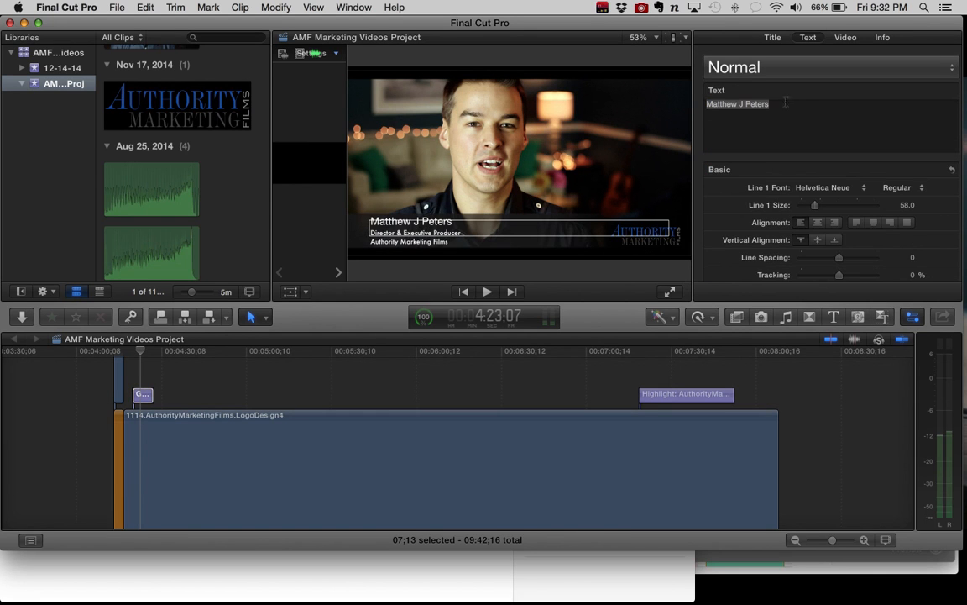
double_click(454, 246)
scroll(800, 206, down, 4)
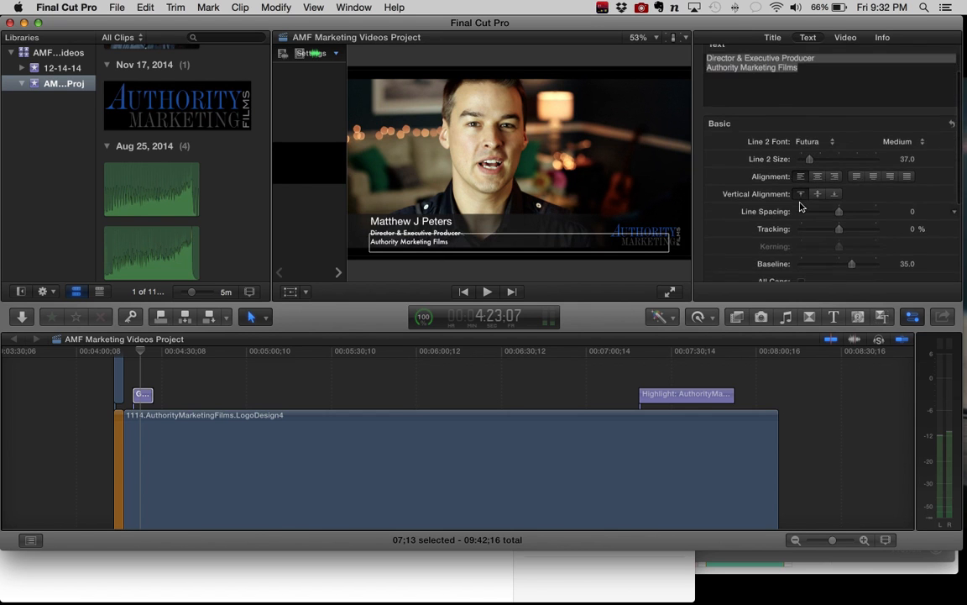
scroll(800, 206, up, 4)
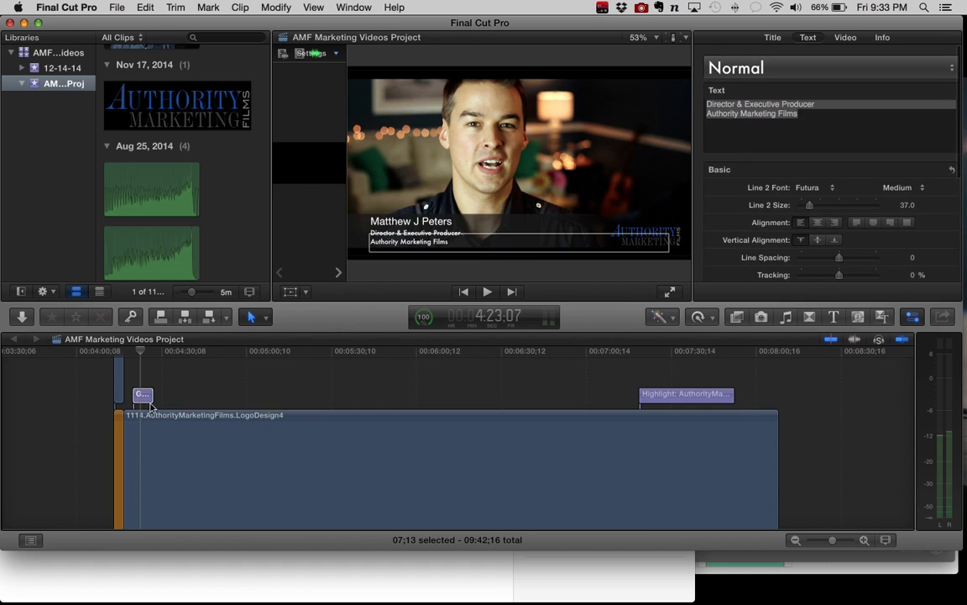
Step: Check the inspector settings of the logo overlay clip and look over the video and music clips beneath it
click(166, 428)
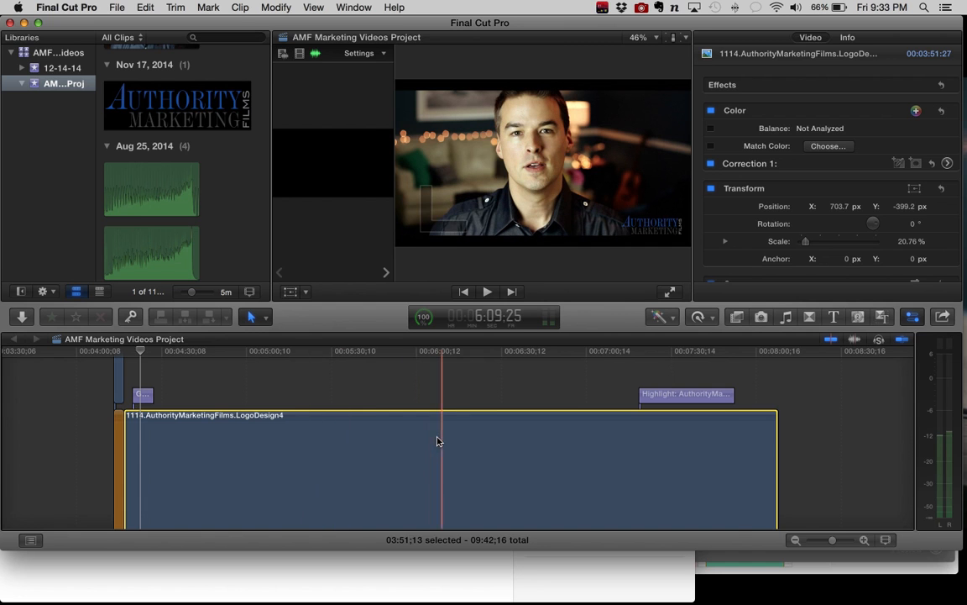
scroll(437, 440, down, 2)
scroll(437, 441, down, 3)
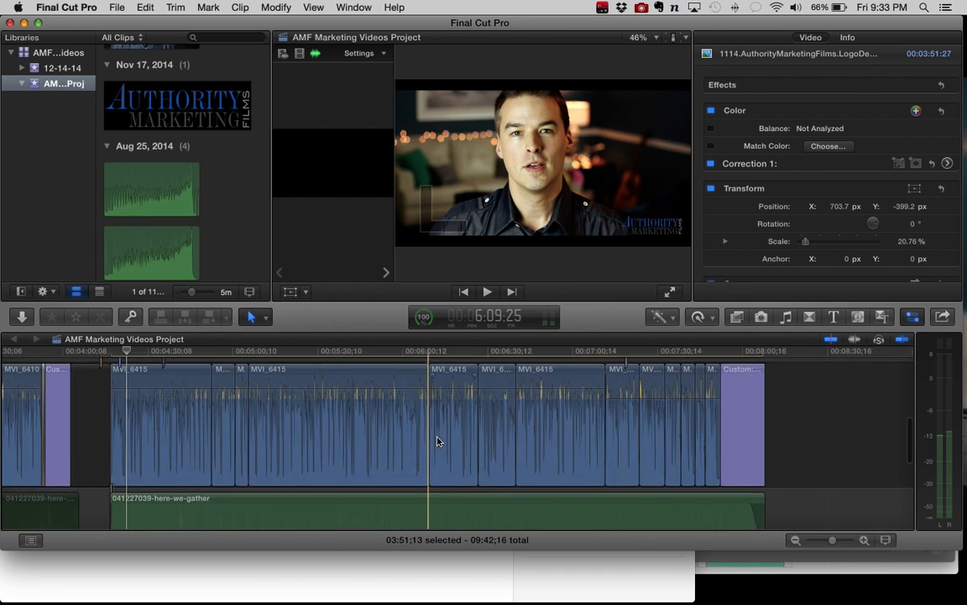
scroll(438, 438, up, 2)
Step: Turn off the Indie Red, Hue/Saturation and Letterbox effects on the longest MVI_6415 clip
click(171, 449)
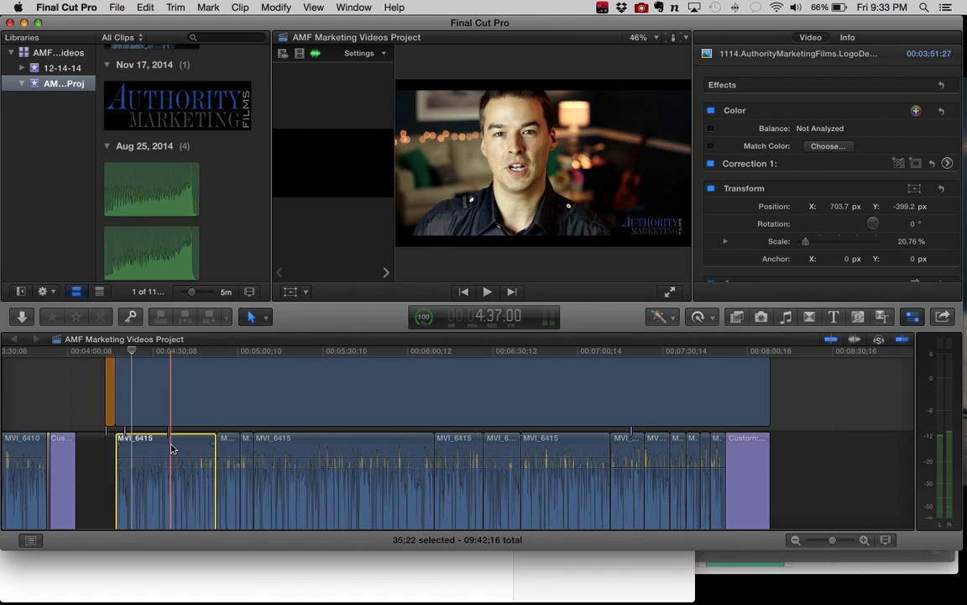
click(270, 450)
click(327, 451)
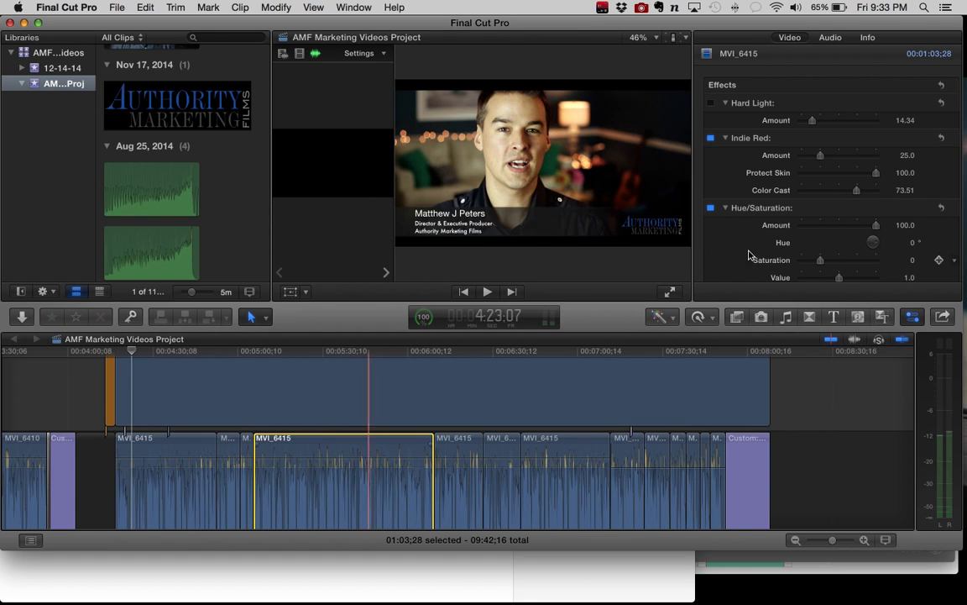
click(711, 139)
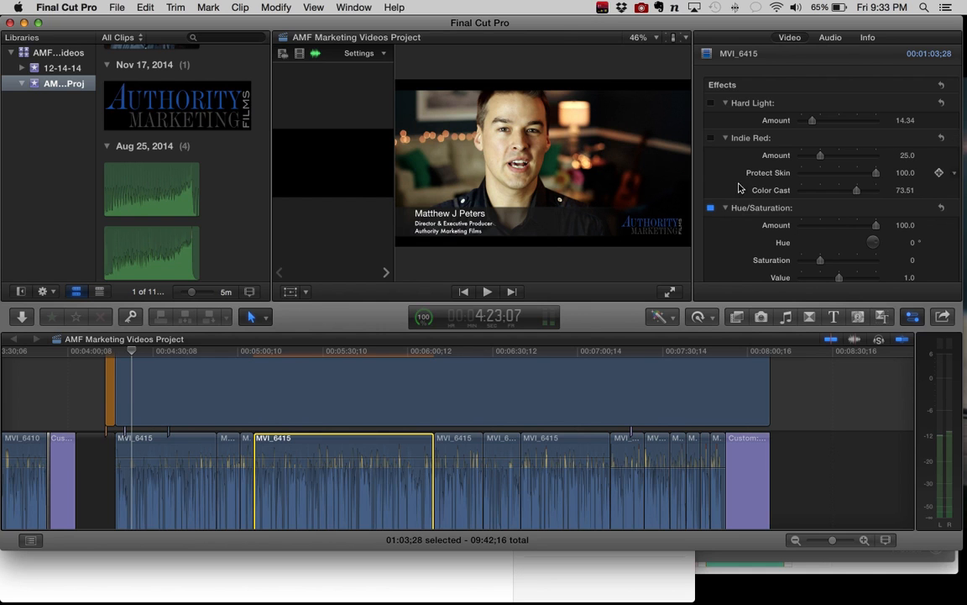
click(710, 209)
scroll(721, 214, down, 4)
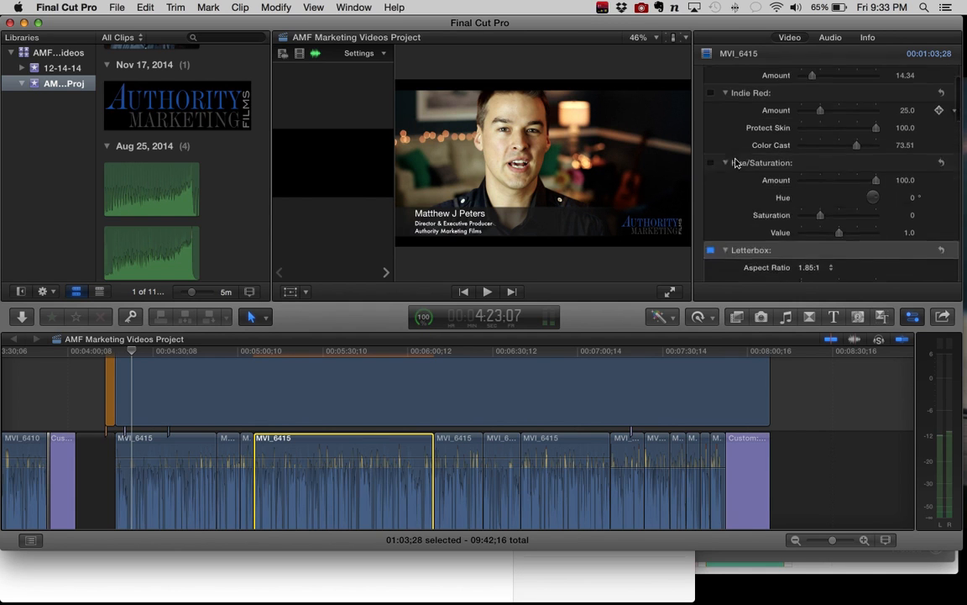
click(710, 198)
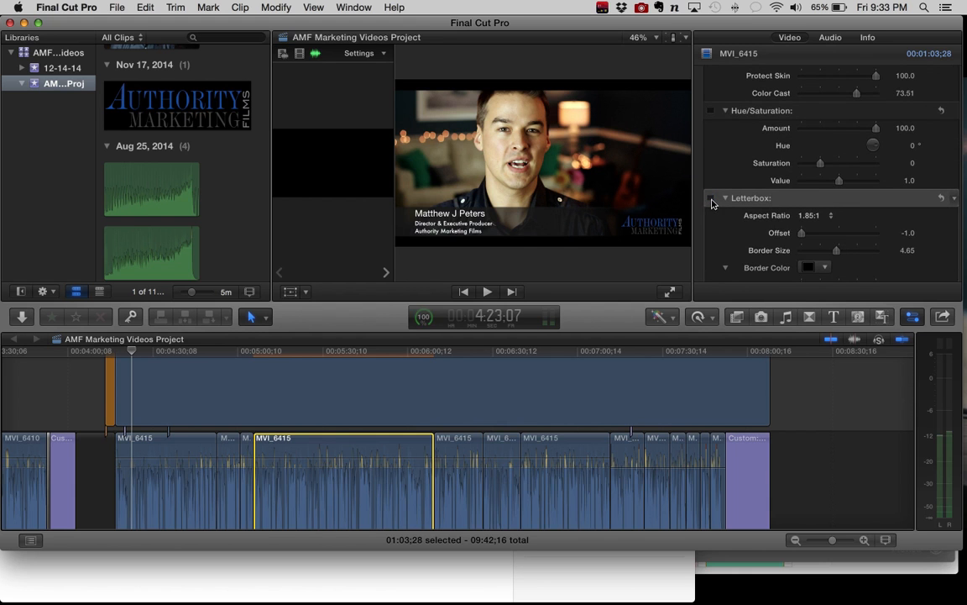
Step: Park the playhead at 5:34;18 and switch the Letterbox effect on and off again to compare the picture
click(336, 357)
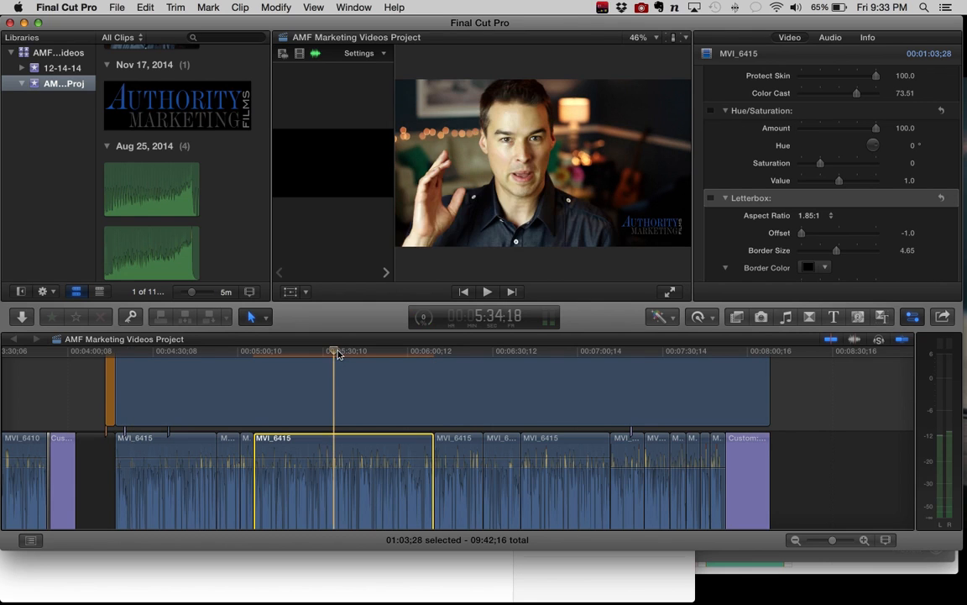
click(710, 198)
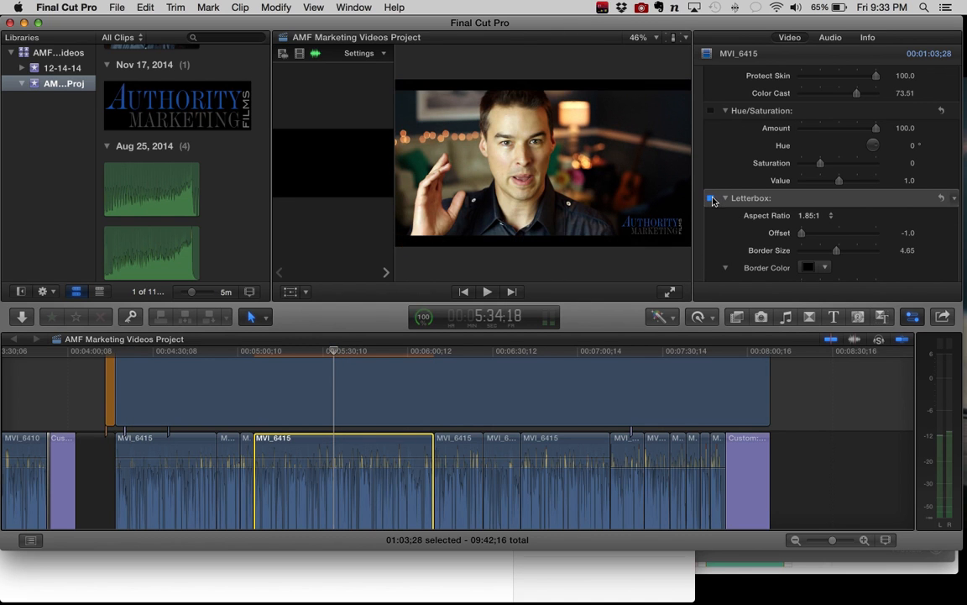
click(711, 199)
Step: Switch the Hue/Saturation and Indie Red effects on and off again to compare the clip's color
click(711, 112)
scroll(712, 112, up, 3)
click(711, 105)
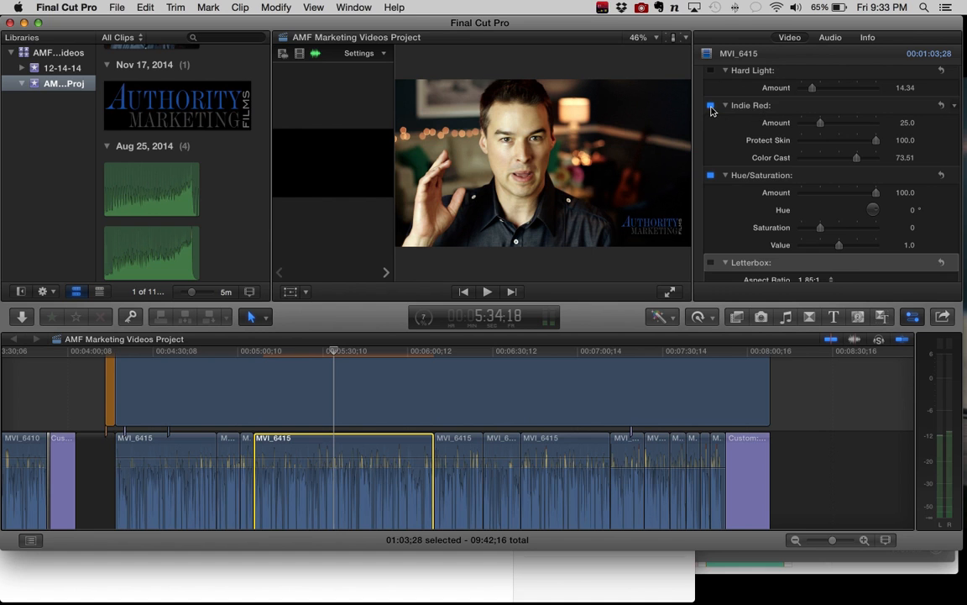
click(710, 106)
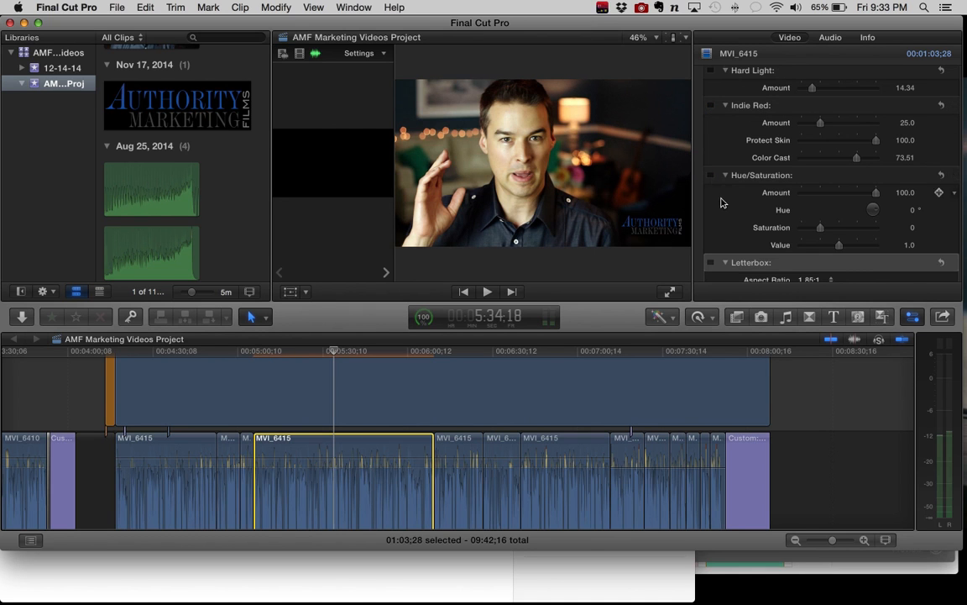
Step: Turn off the Super 8mm effect on the selected MVI_6415 clip
scroll(721, 199, down, 5)
scroll(720, 201, down, 2)
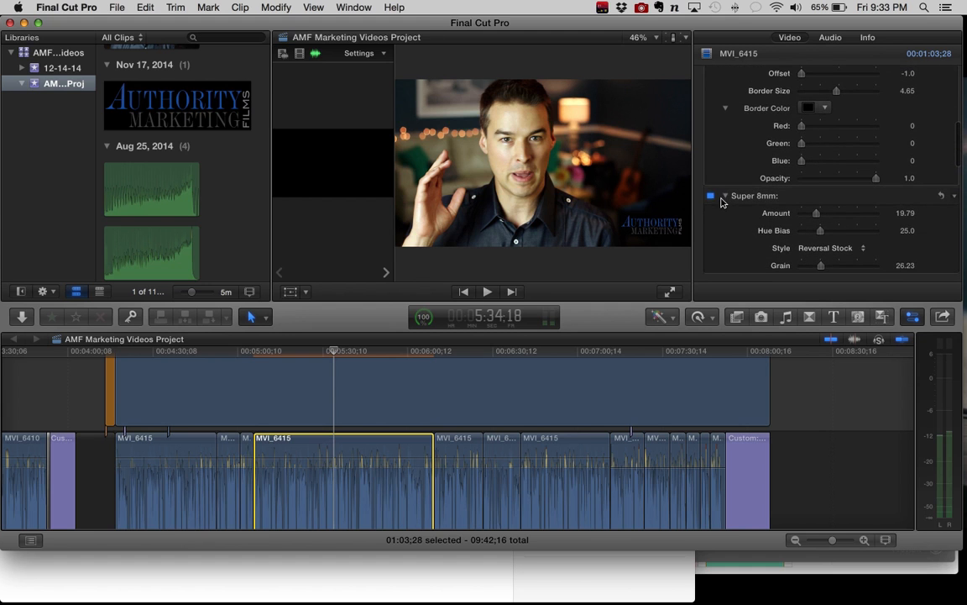
click(710, 196)
click(710, 197)
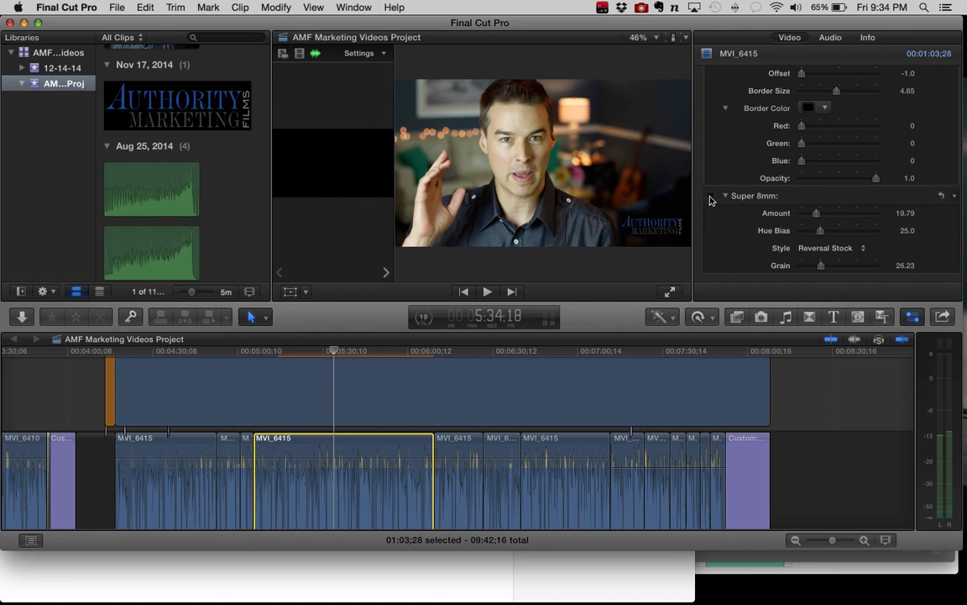
scroll(718, 209, down, 3)
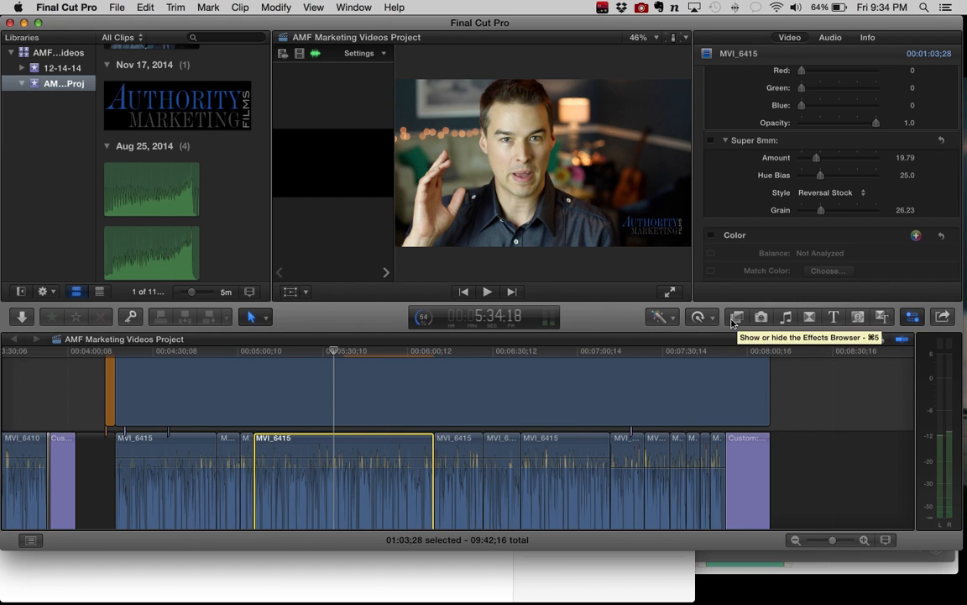
Step: View the Effects Browser briefly, close it, and review the selected clip's effect, color and transform settings
click(737, 324)
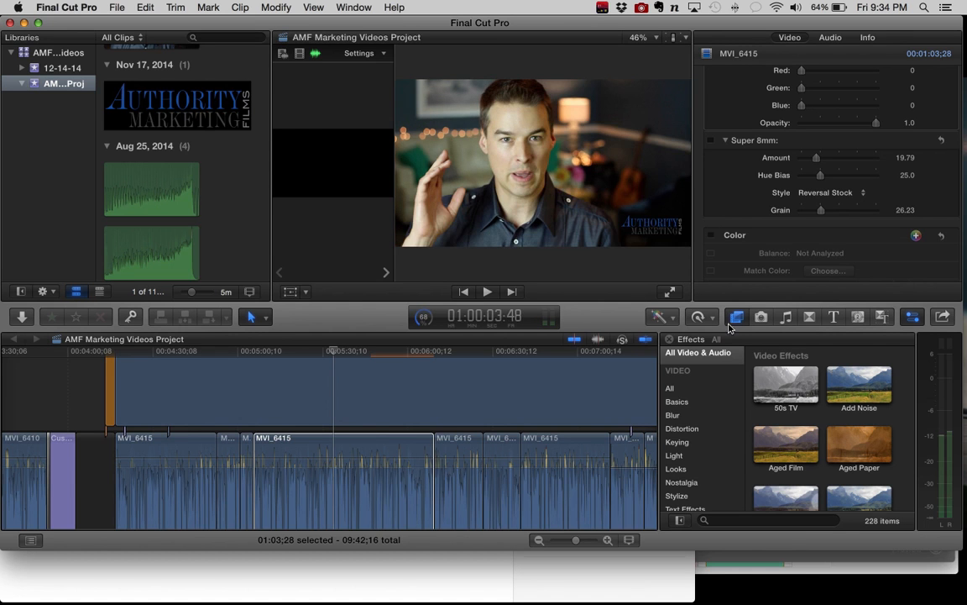
key(super+5)
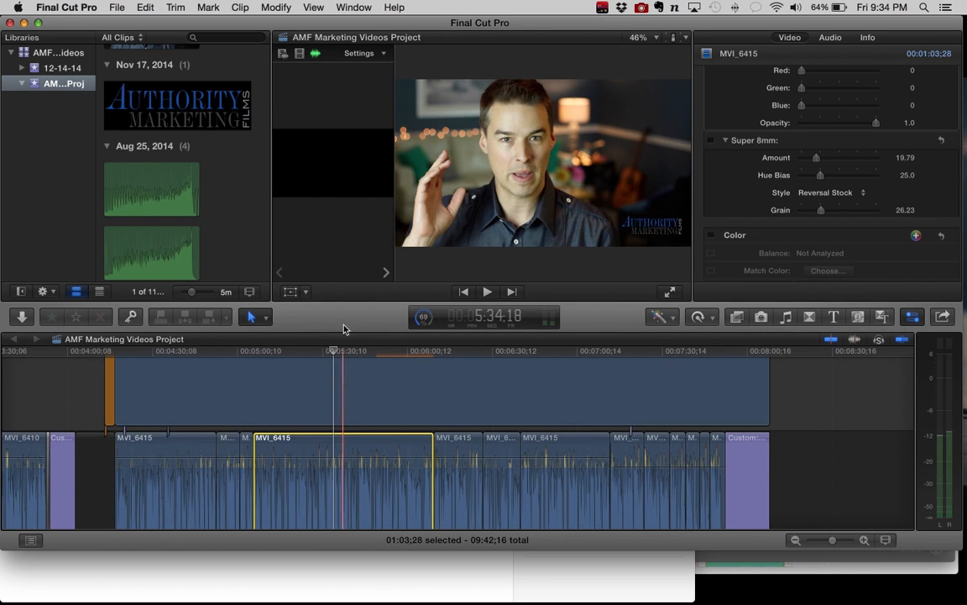
scroll(753, 170, down, 5)
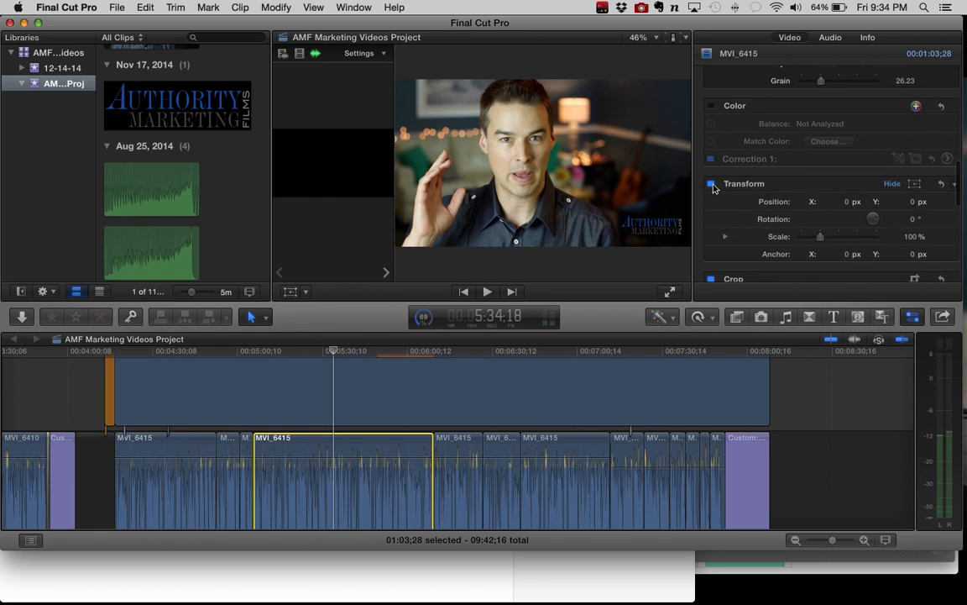
scroll(714, 180, up, 12)
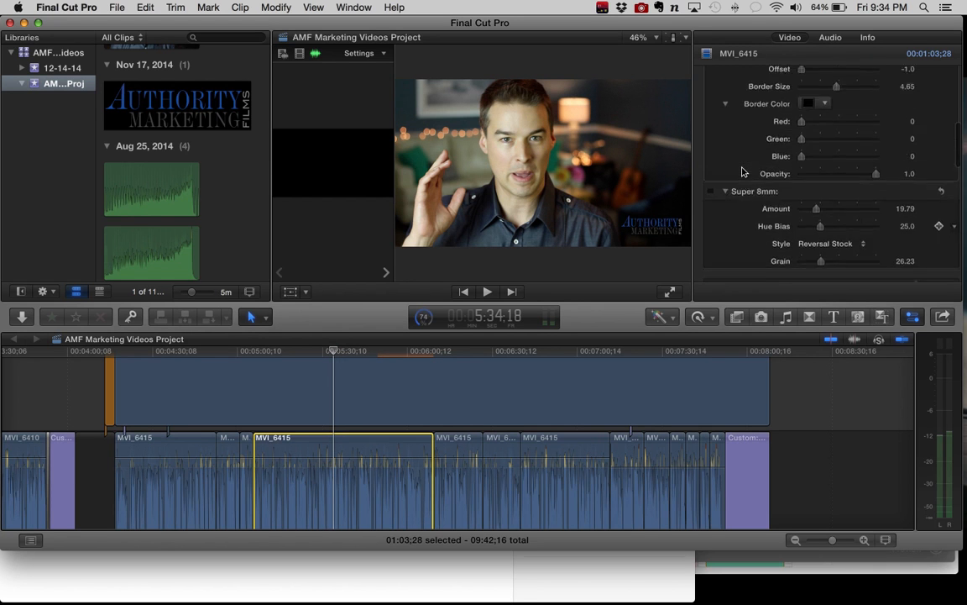
scroll(743, 171, up, 2)
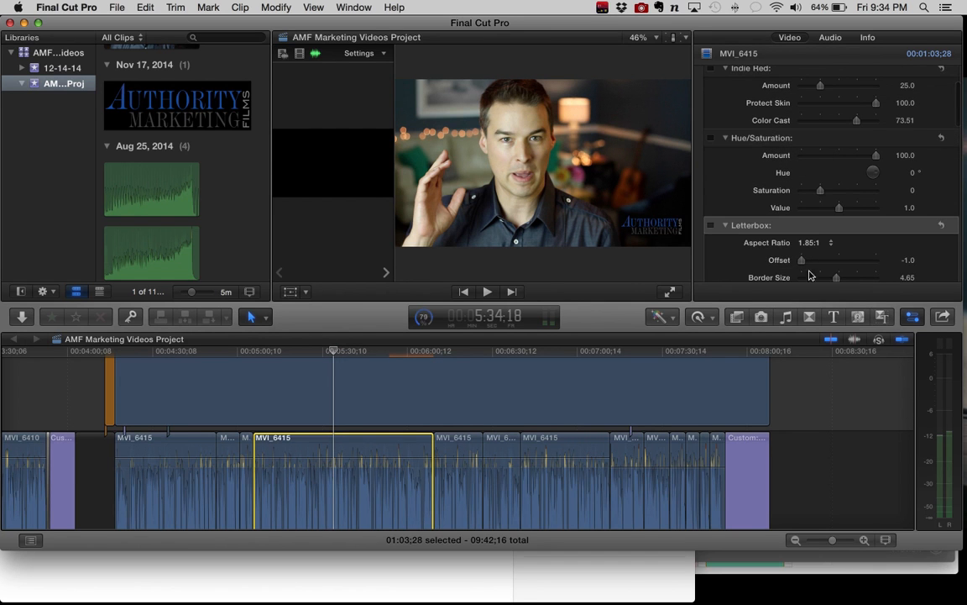
Step: Hide the inspector and enlarge the viewer by lowering the divider above the timeline
click(913, 316)
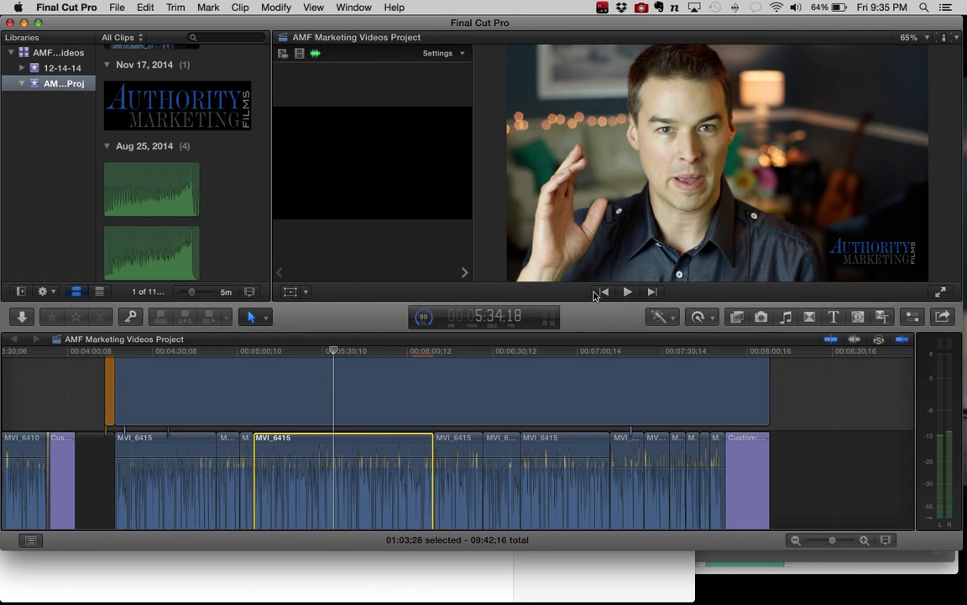
drag(600, 357, 600, 370)
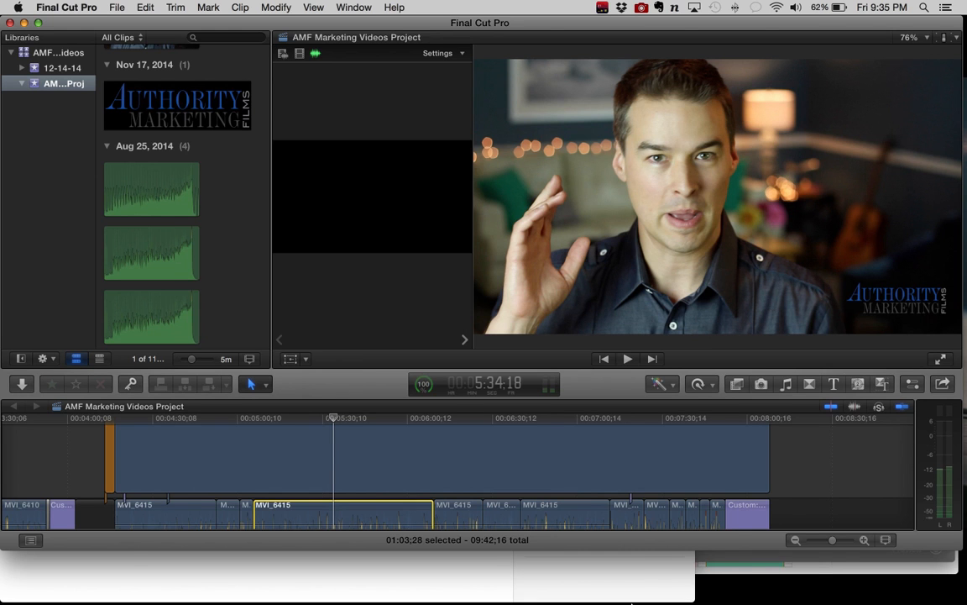
Step: Switch to Safari to view the behind-the-scenes camera photo post on Facebook
mouse_move(579, 592)
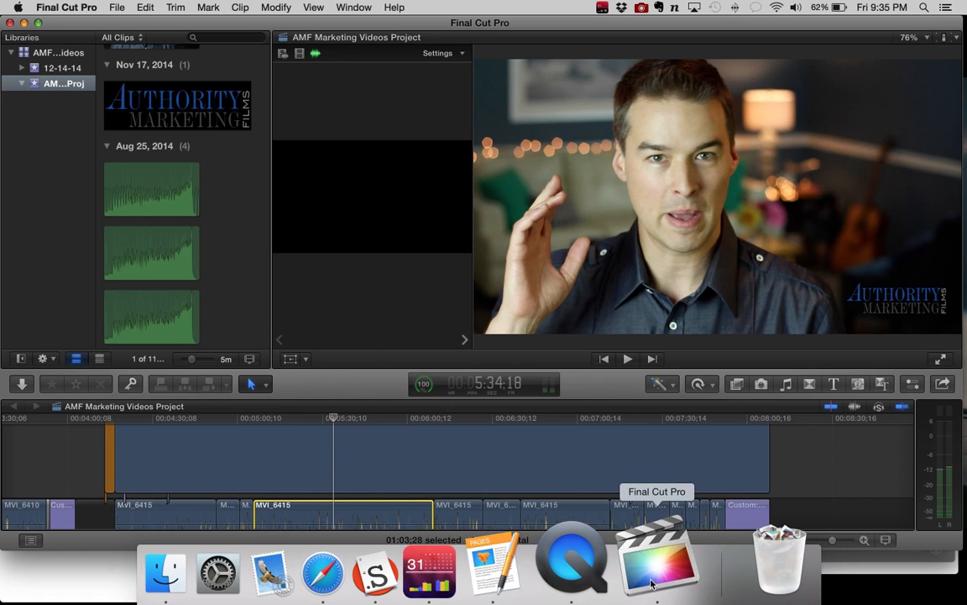
click(394, 563)
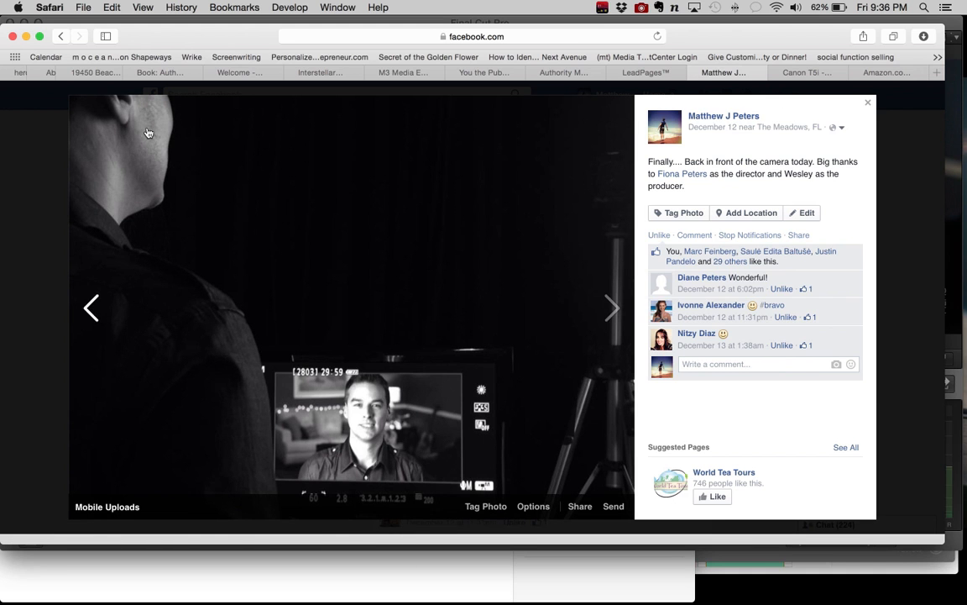
Step: View the reflector search results on Amazon and switch back to Final Cut Pro
click(890, 74)
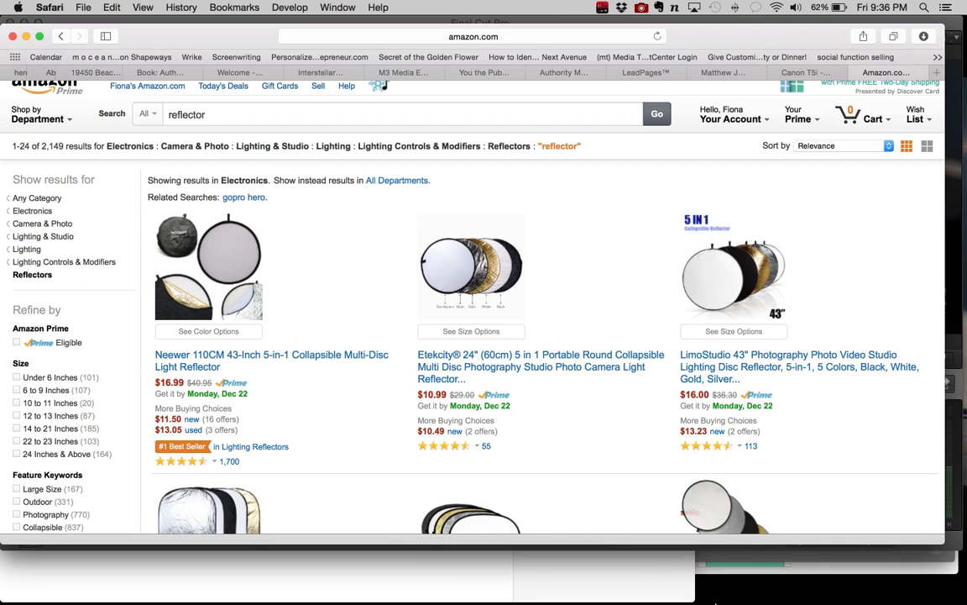
mouse_move(643, 579)
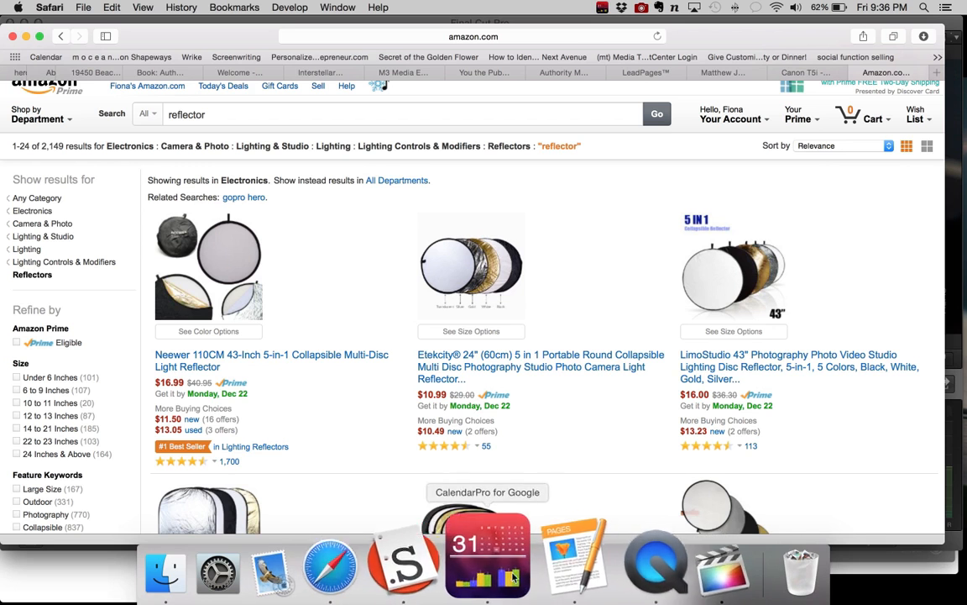
click(642, 566)
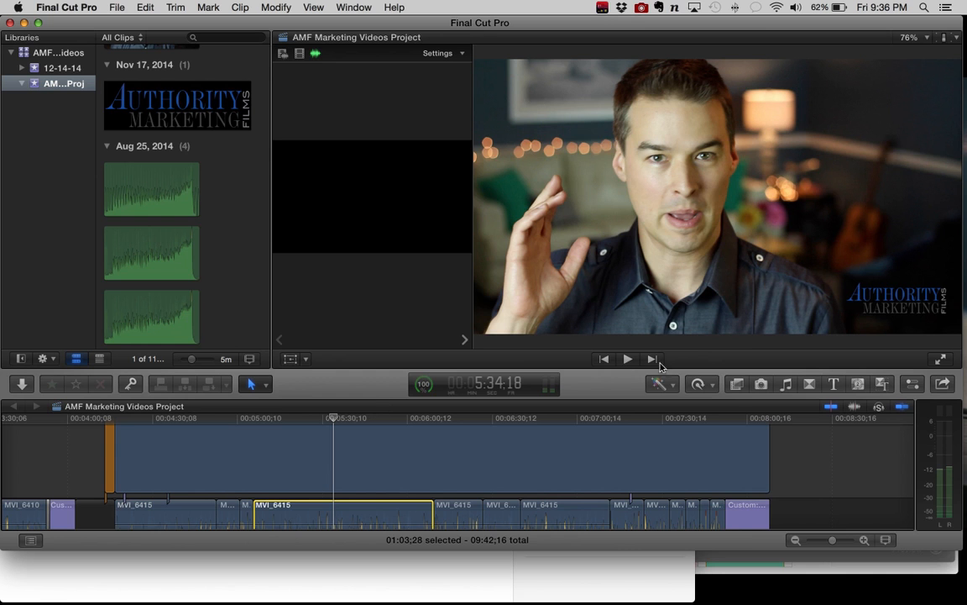
Step: Play and pause the marketing video project, and widen the viewer by moving the divider beside it
click(628, 359)
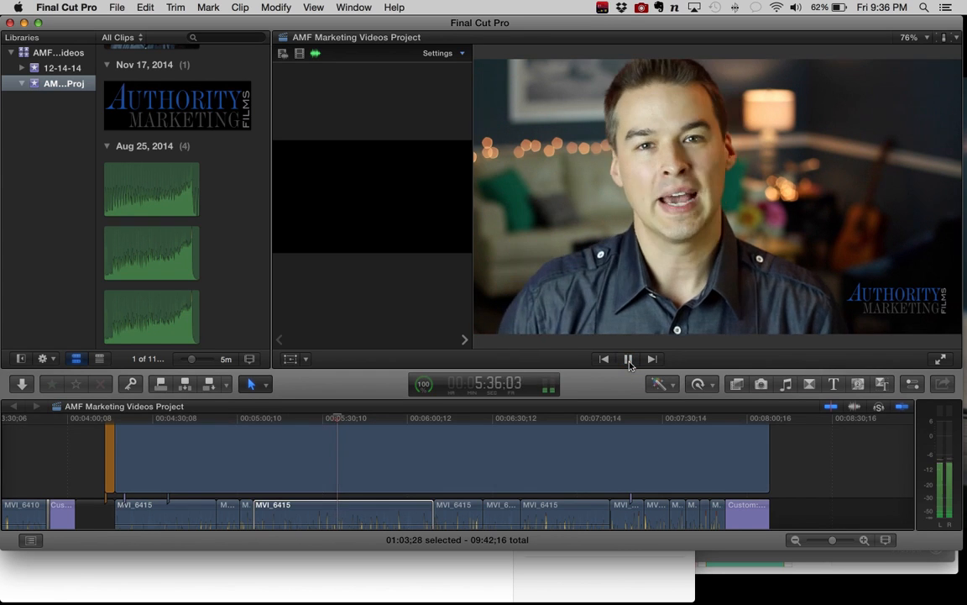
click(628, 360)
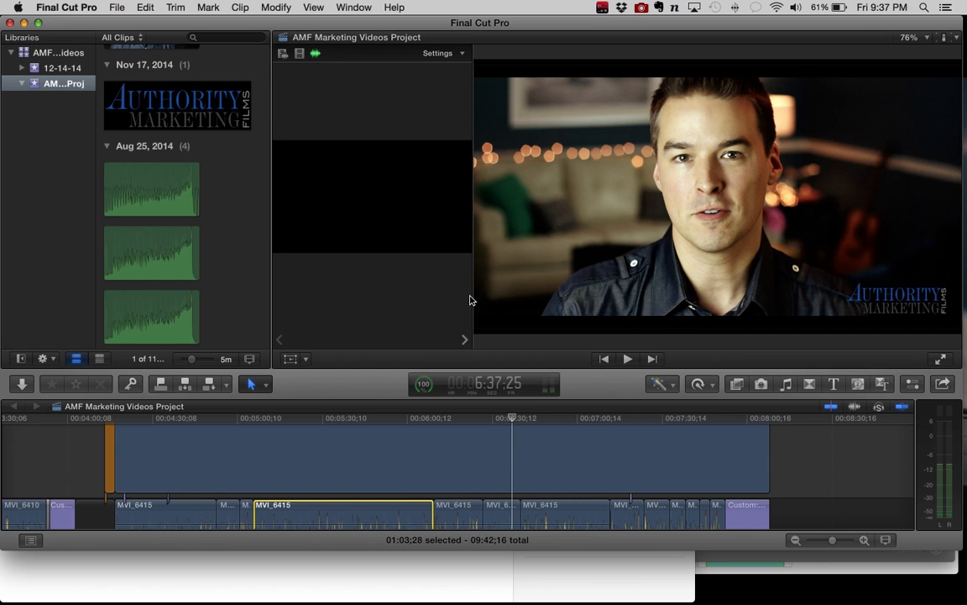
drag(472, 296, 417, 295)
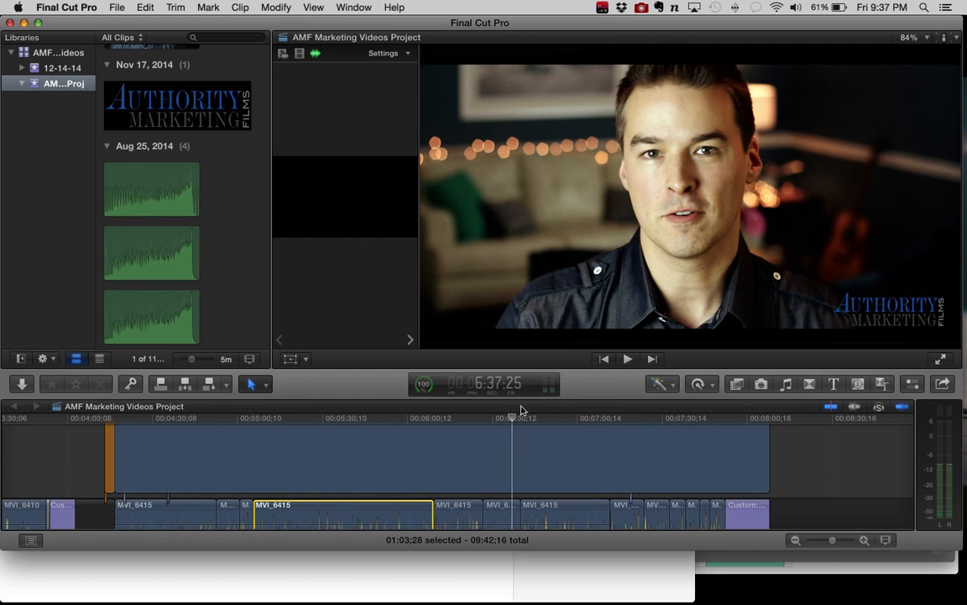
Step: Try to enlarge the Authority Marketing Films logo overlay with Transform and move it to the middle of the picture
click(516, 445)
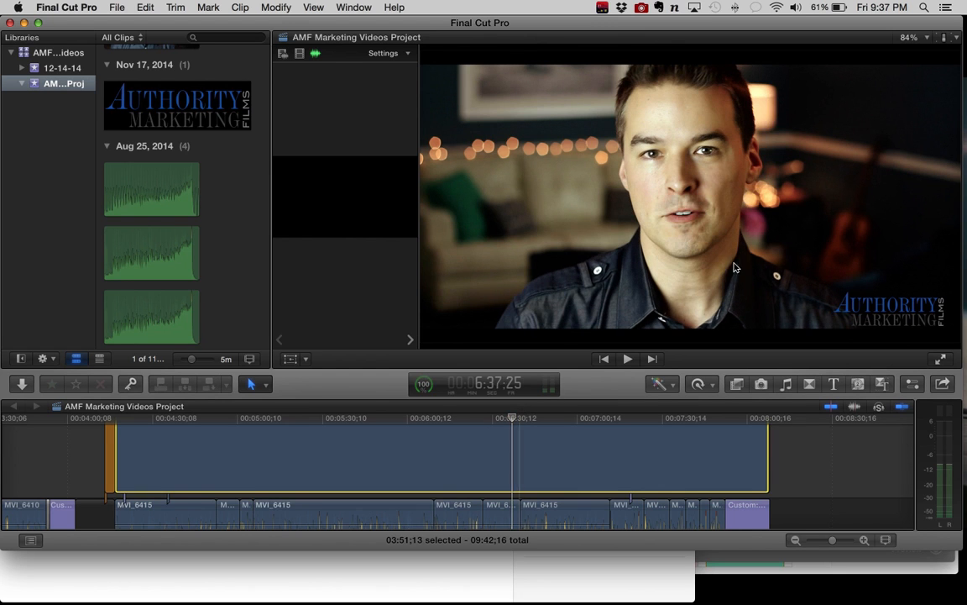
click(901, 304)
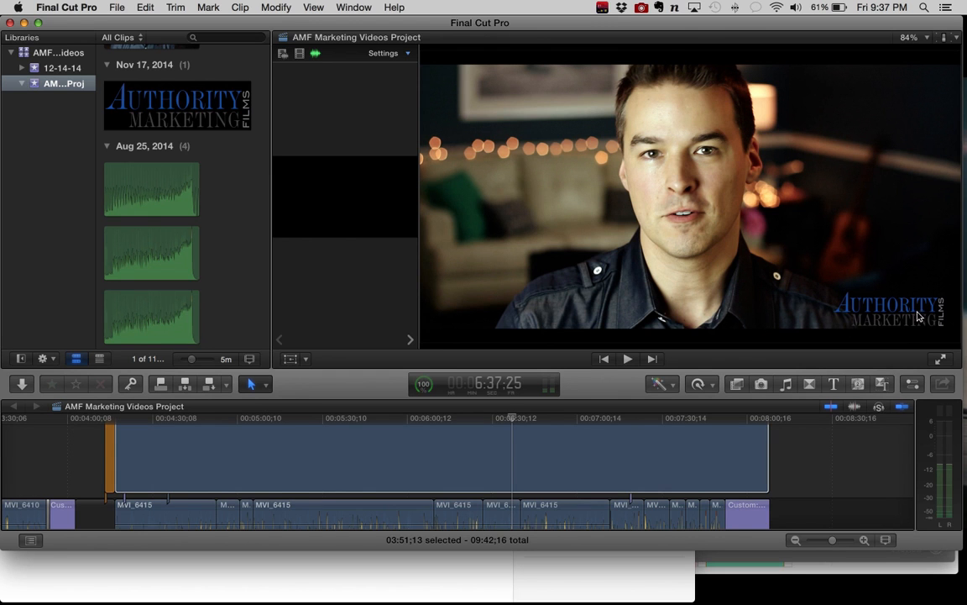
click(524, 441)
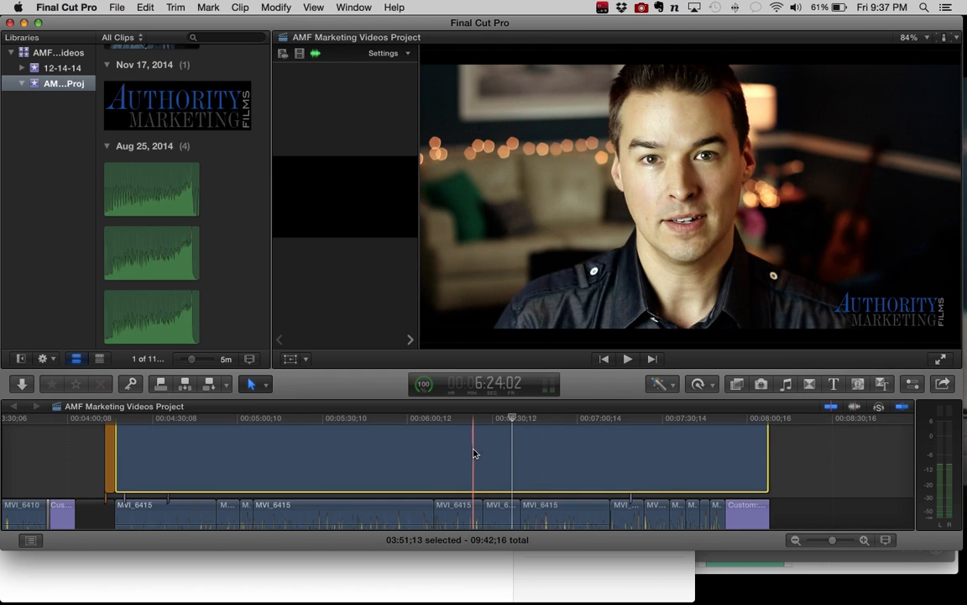
click(291, 359)
click(307, 359)
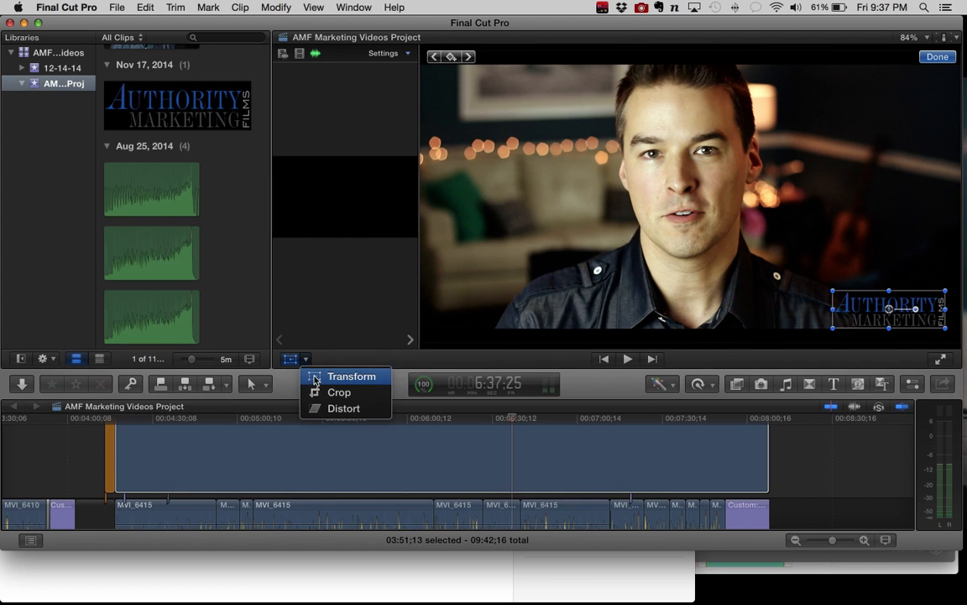
click(314, 377)
drag(834, 292, 720, 235)
drag(773, 276, 593, 170)
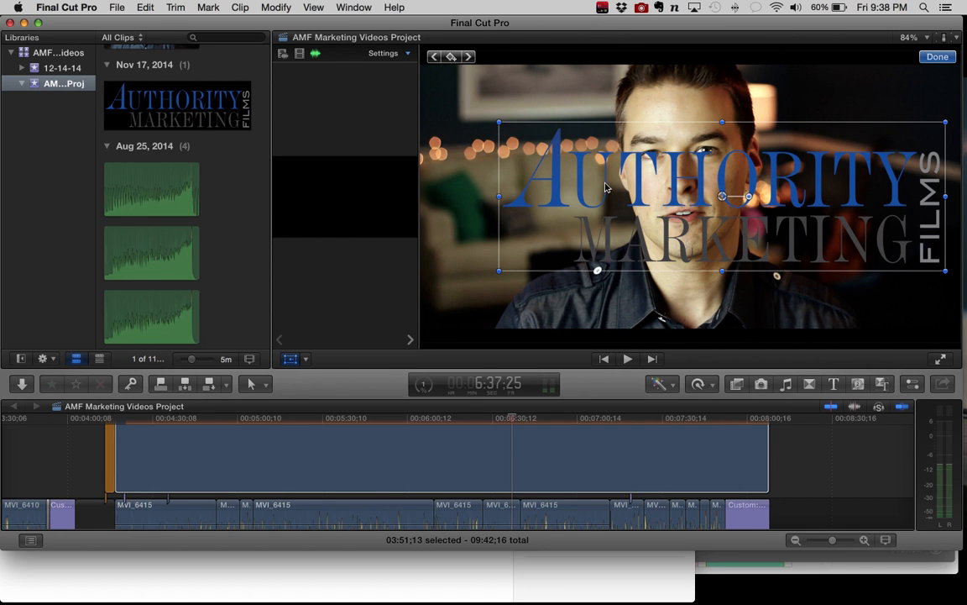
Step: Undo the logo's move and enlargement, along with the earlier effect changes on the selected MVI_6415 clip
key(super+z)
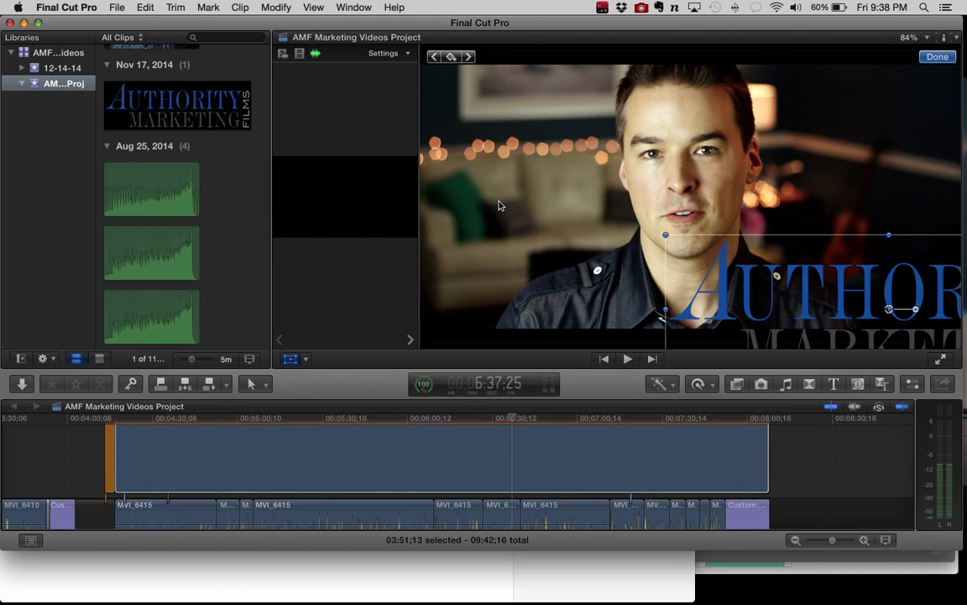
key(super+z)
key(super+z)
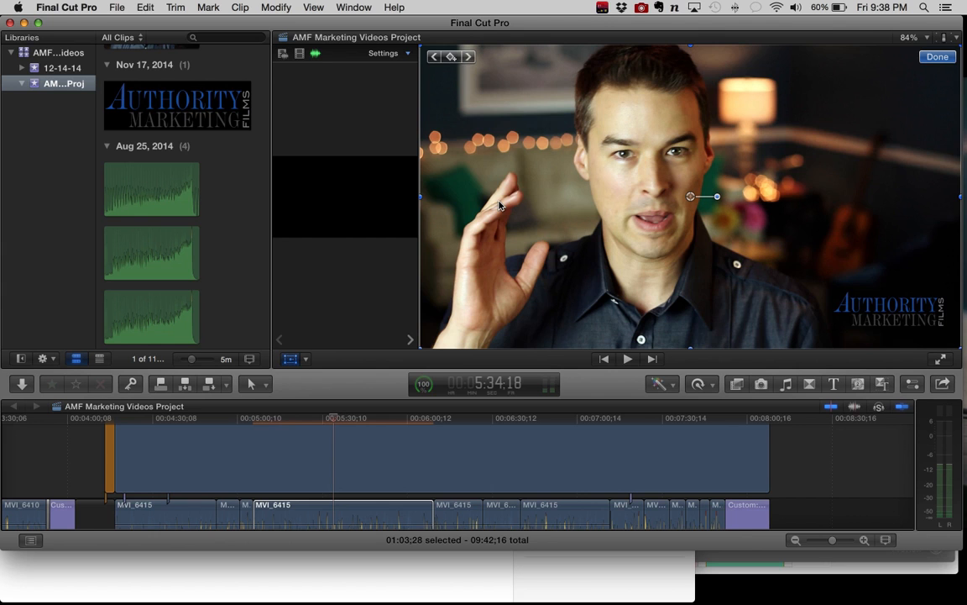
key(super+z)
key(super+z)
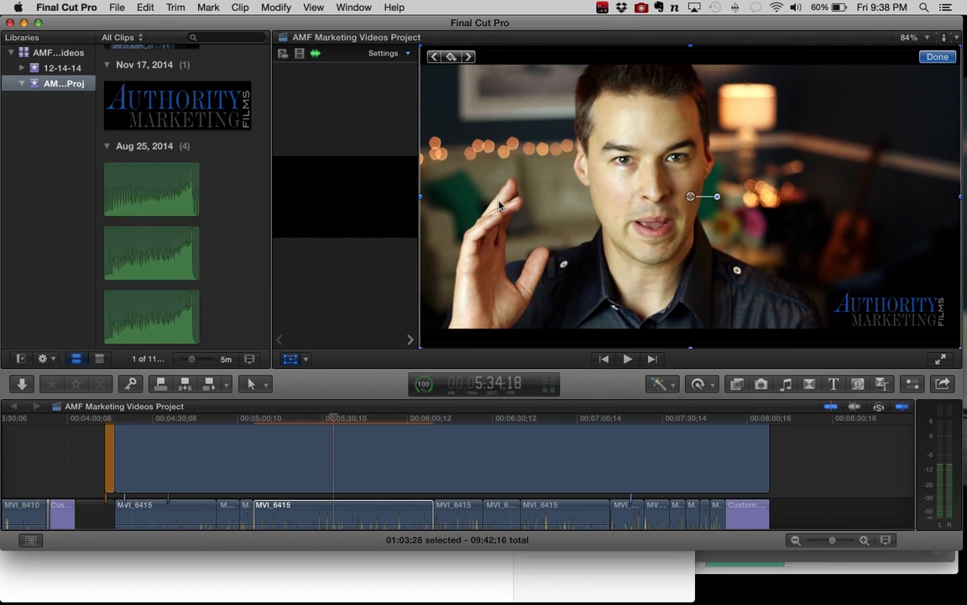
key(super+z)
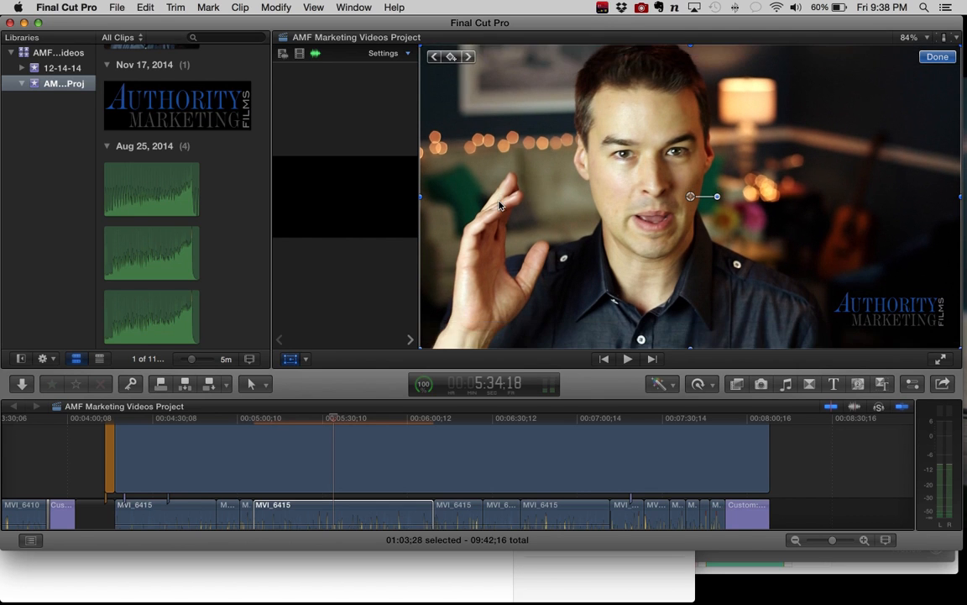
click(319, 421)
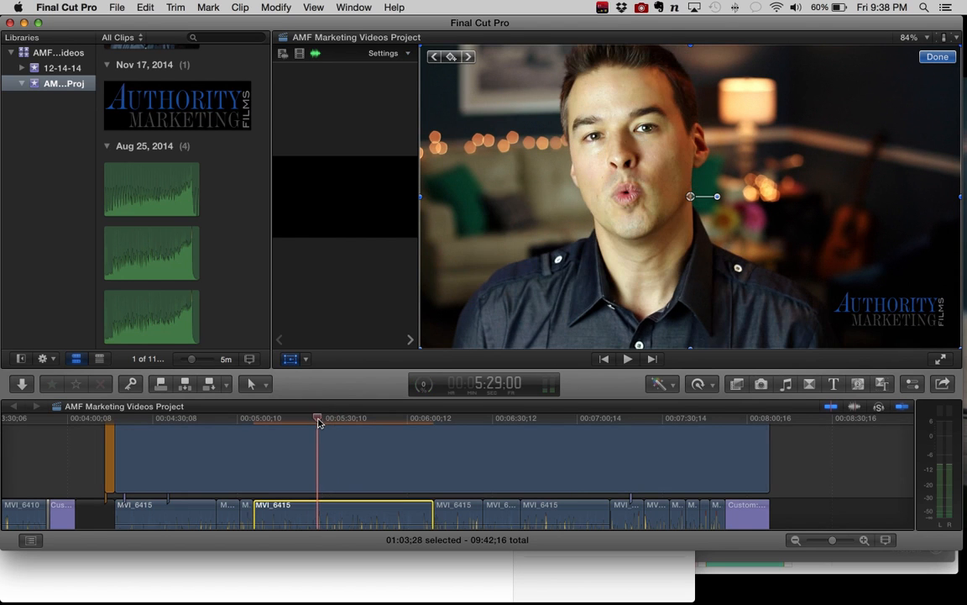
key(super+z)
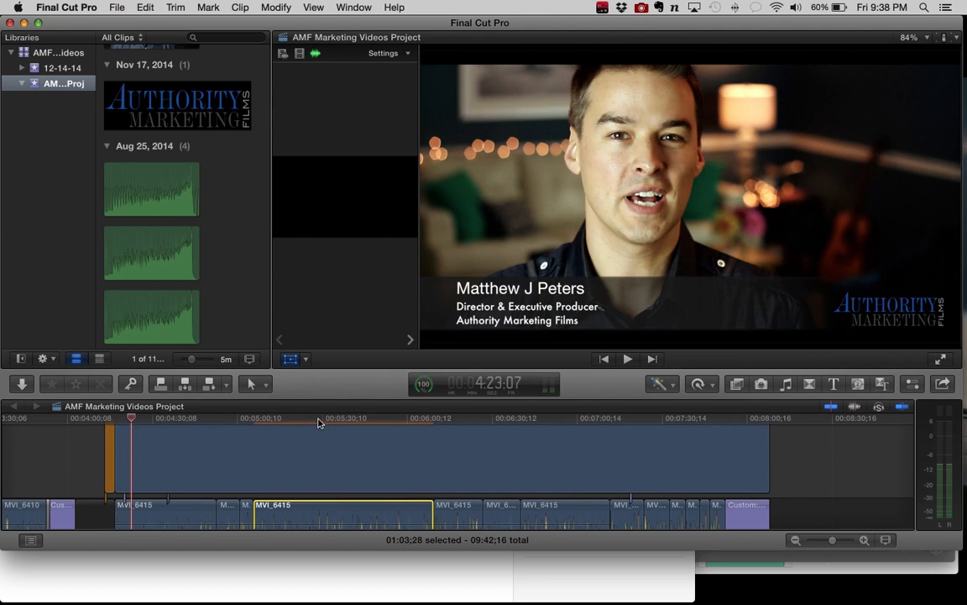
Step: Check the restored look by moving the playhead through the selected clip and the MVI_6415 clips following it
click(344, 419)
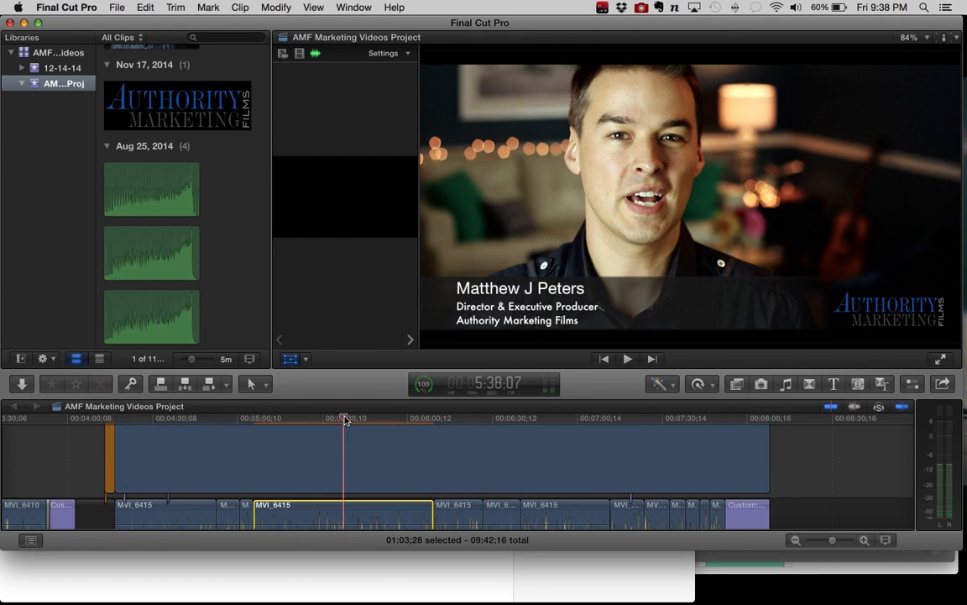
click(474, 419)
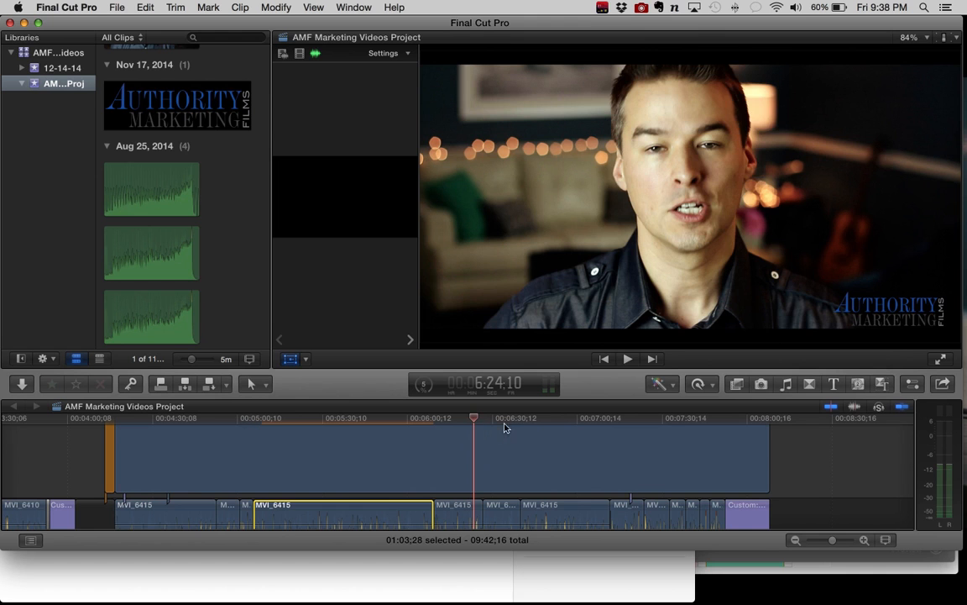
click(514, 424)
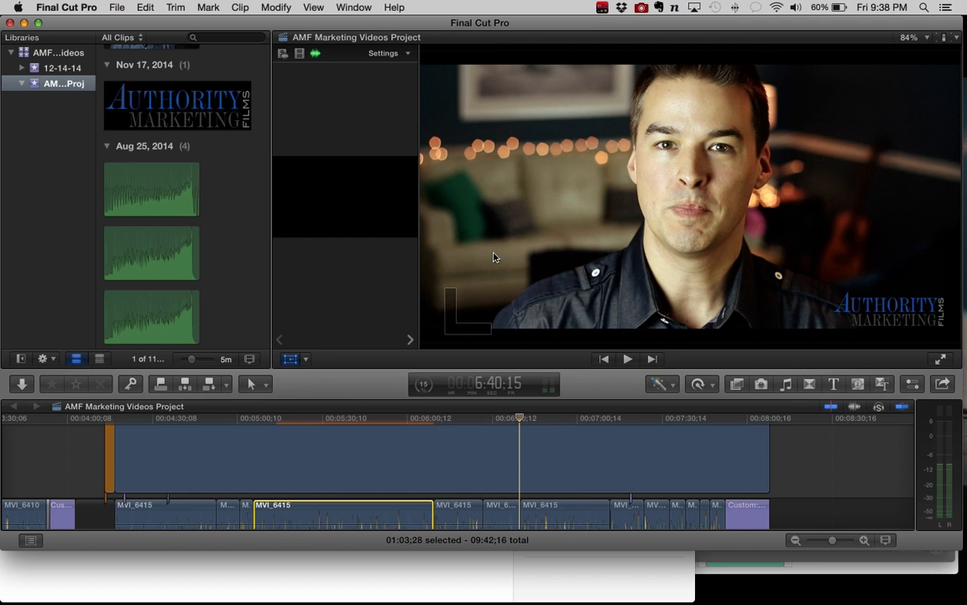
Step: Switch to Safari and browse the Canon T5i camera bundles in the Google Shopping results
mouse_move(580, 598)
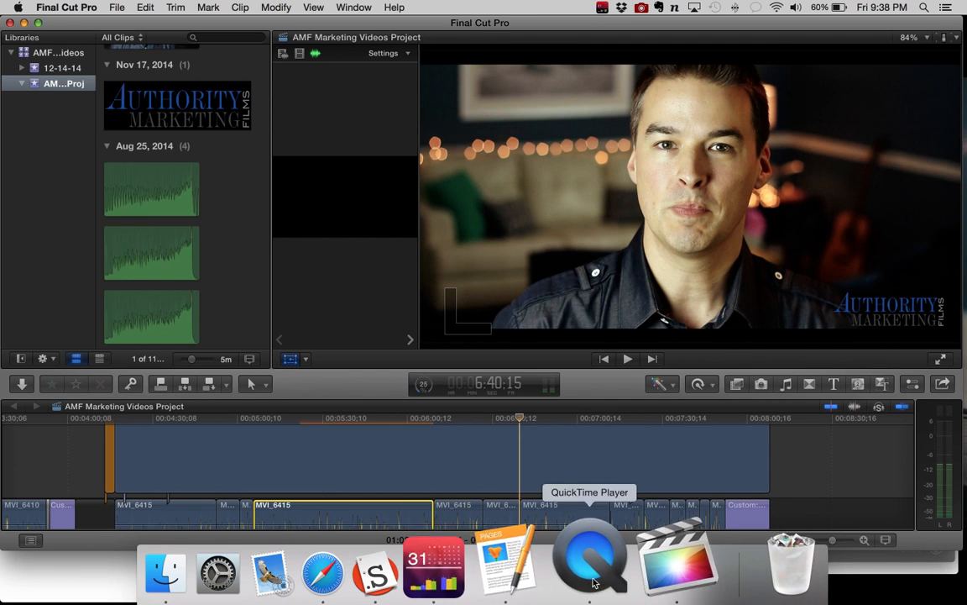
click(407, 575)
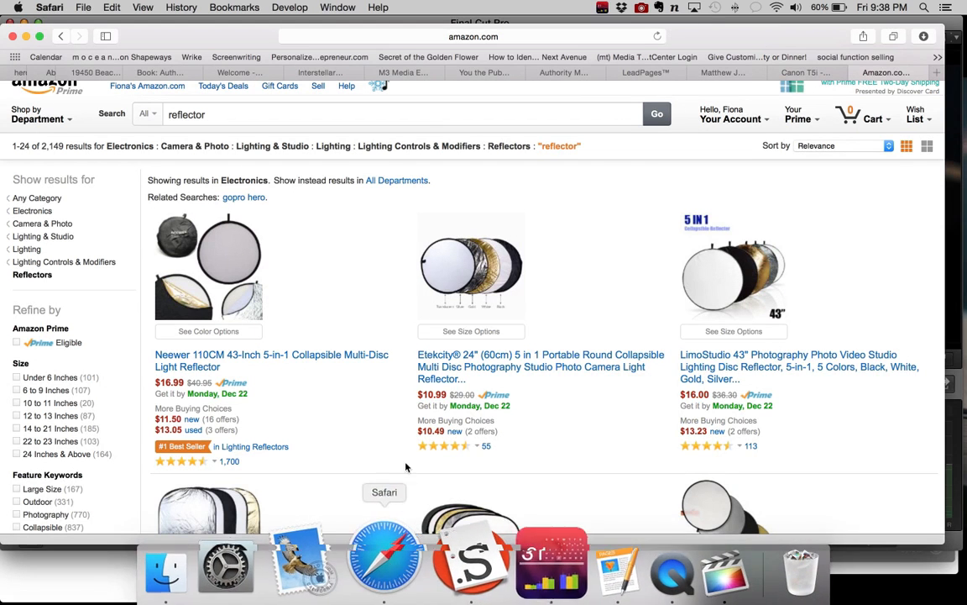
click(808, 73)
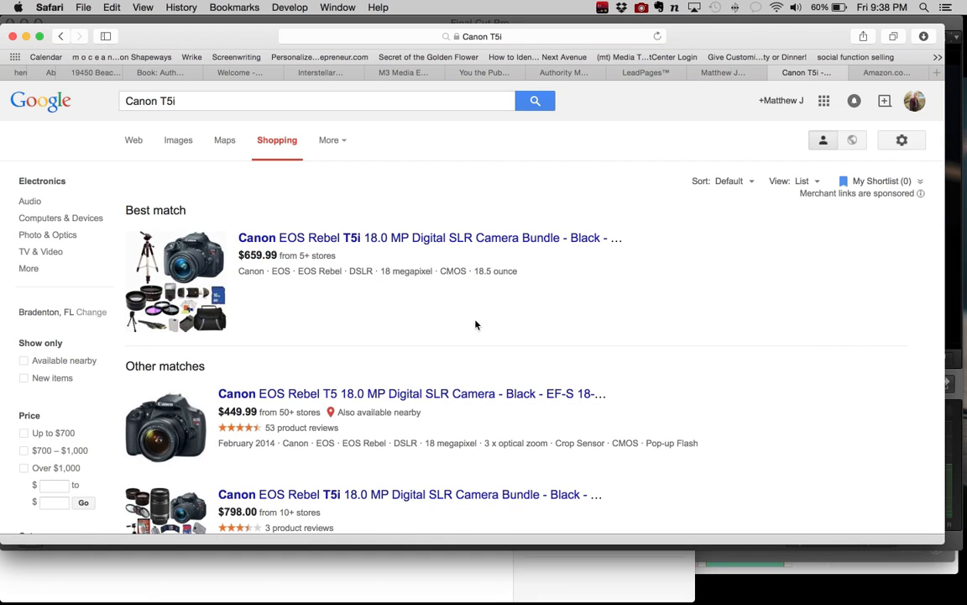
scroll(437, 332, down, 3)
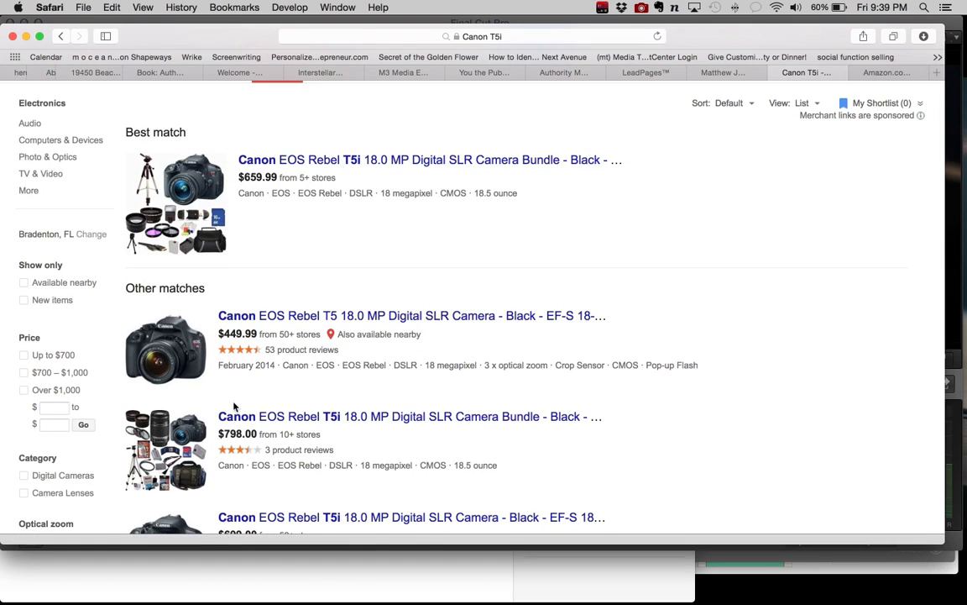
scroll(210, 411, down, 3)
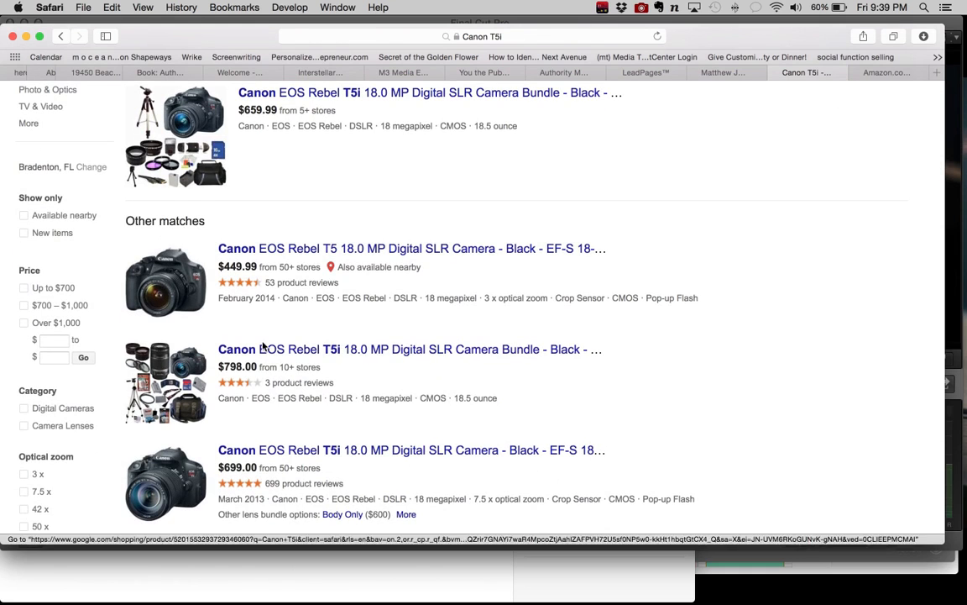
scroll(215, 290, up, 3)
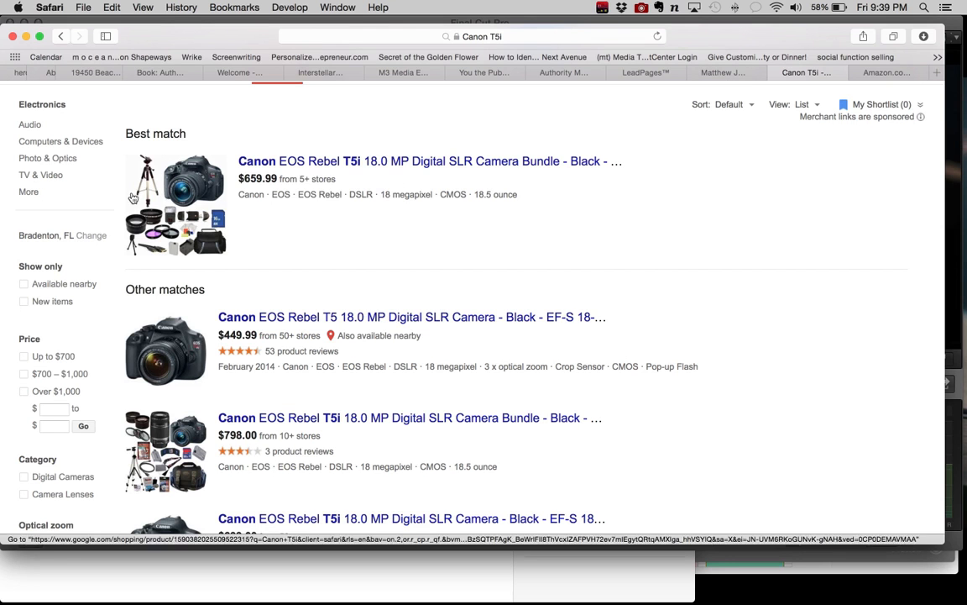
Step: Show the behind-the-scenes camera photo on Facebook and return to the Final Cut Pro project
click(746, 77)
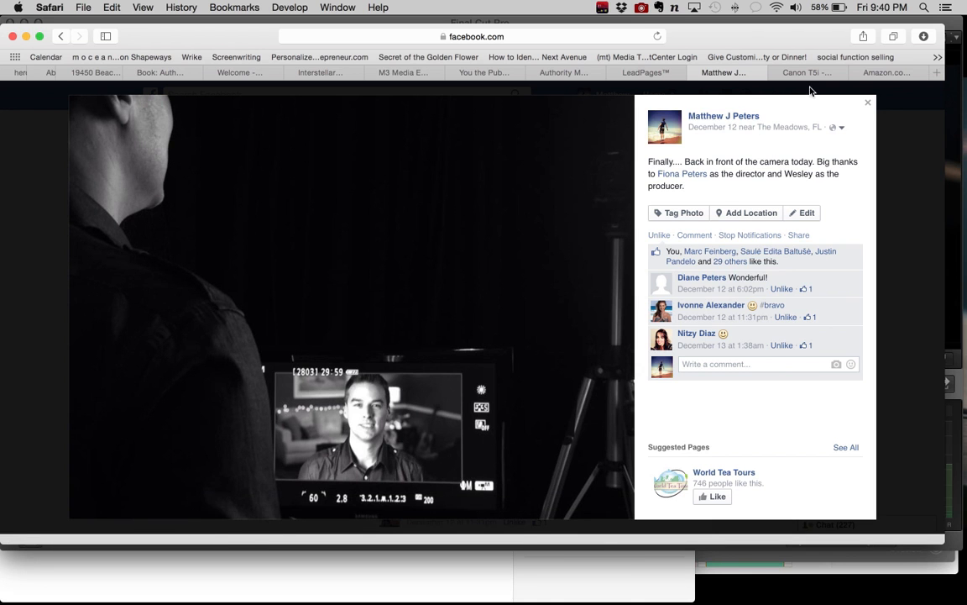
mouse_move(652, 600)
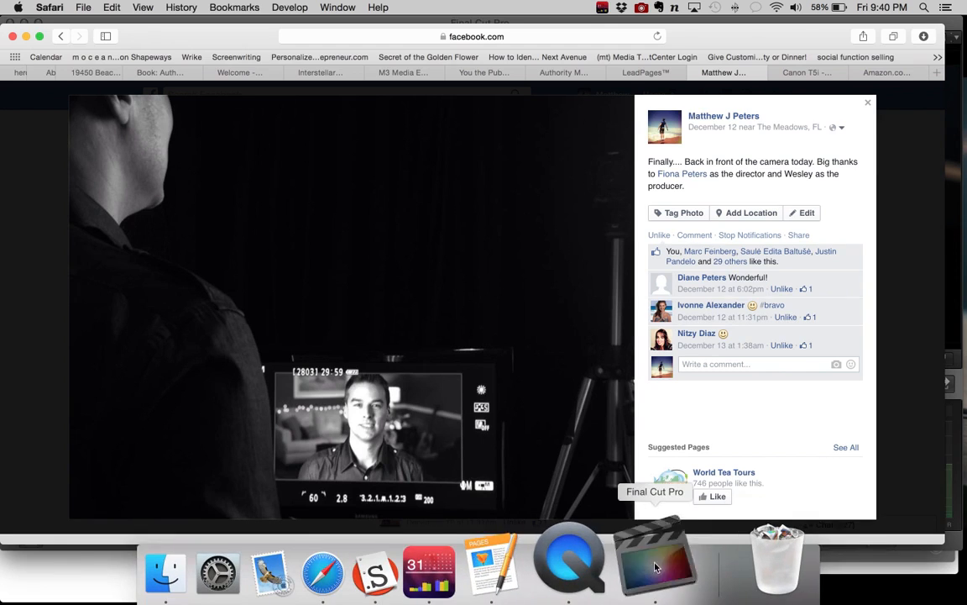
click(655, 567)
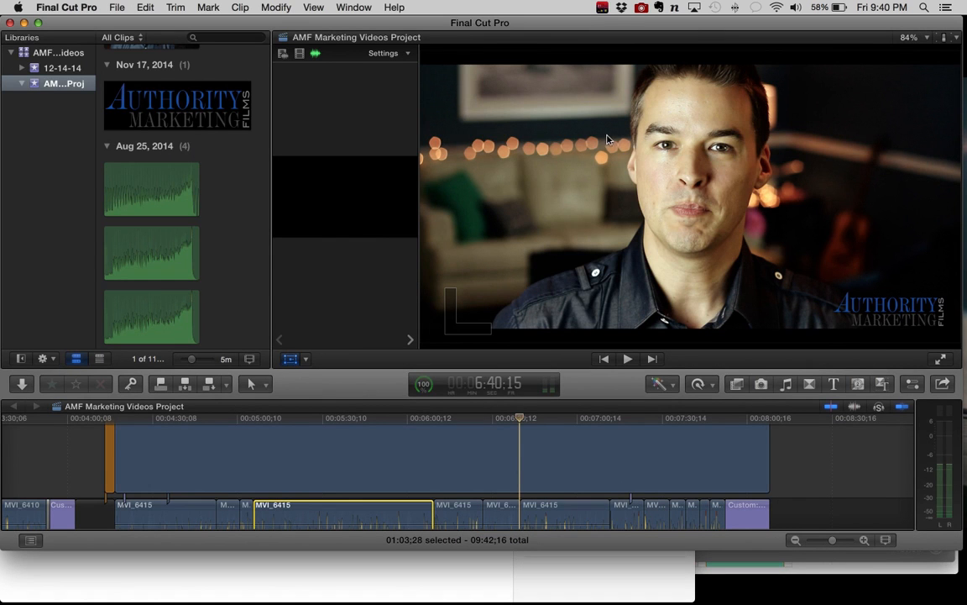
Step: Compare the shots by moving the playhead between the selected MVI_6415 clip and the clips after it
click(481, 424)
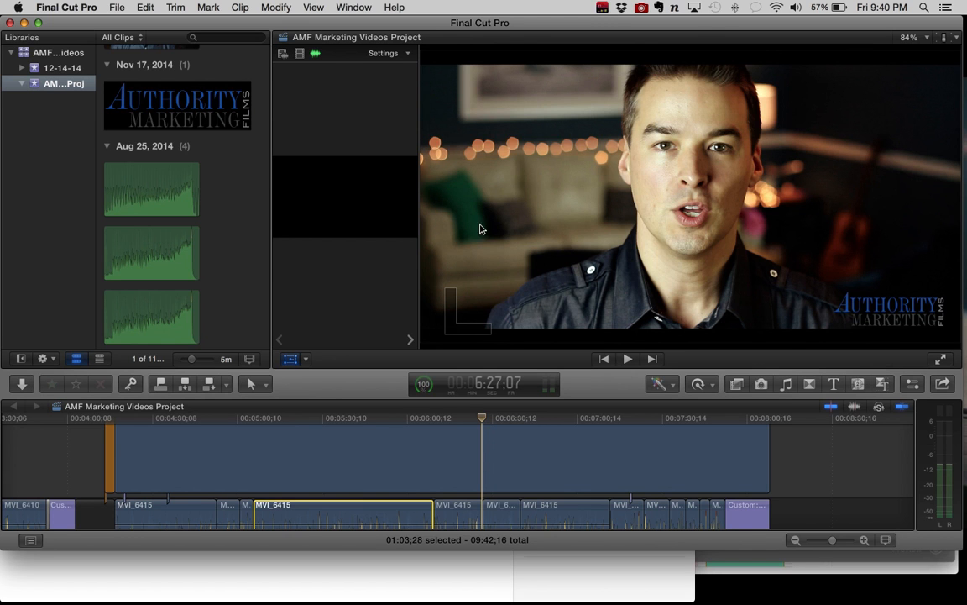
click(362, 422)
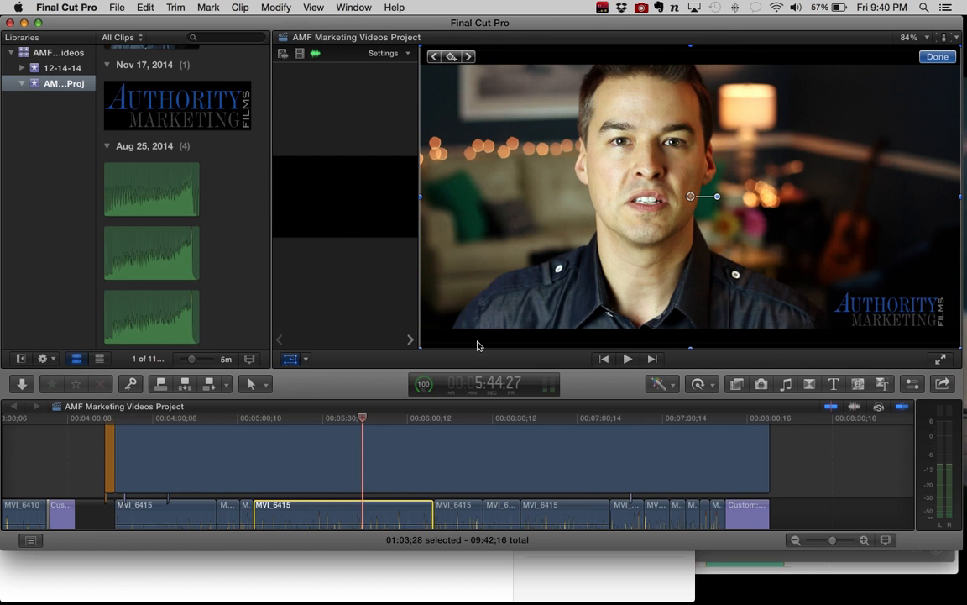
click(538, 426)
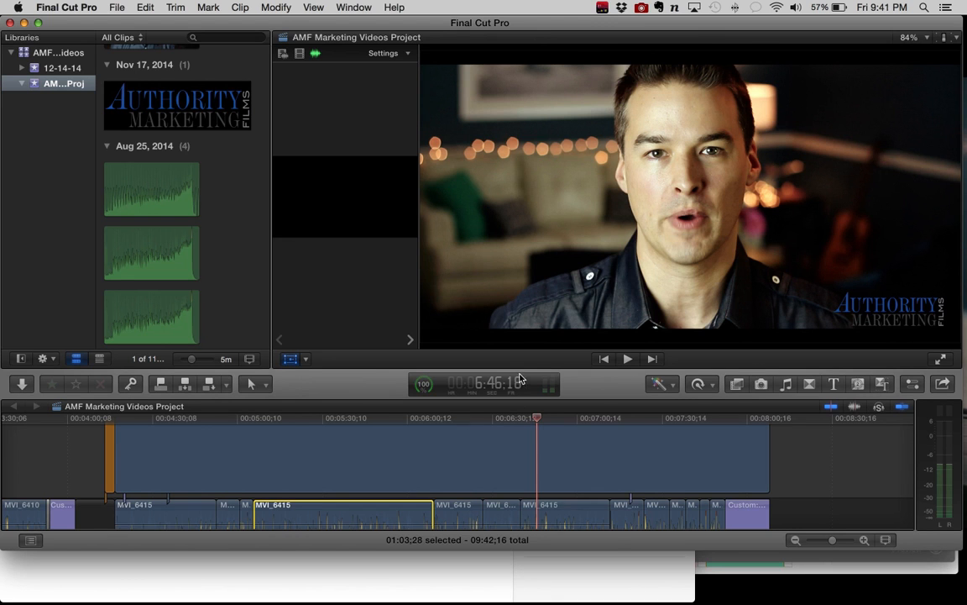
click(492, 418)
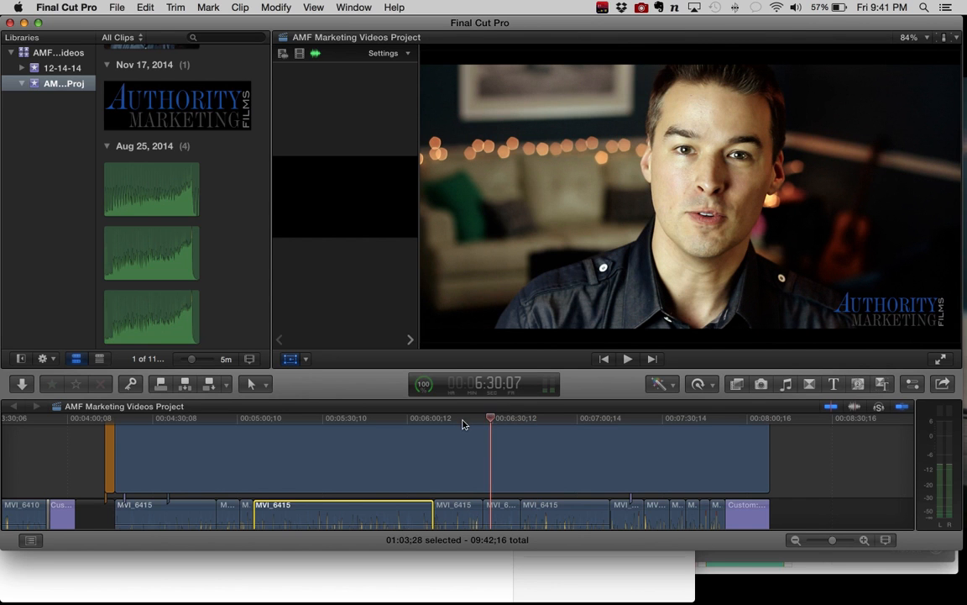
click(463, 418)
click(434, 418)
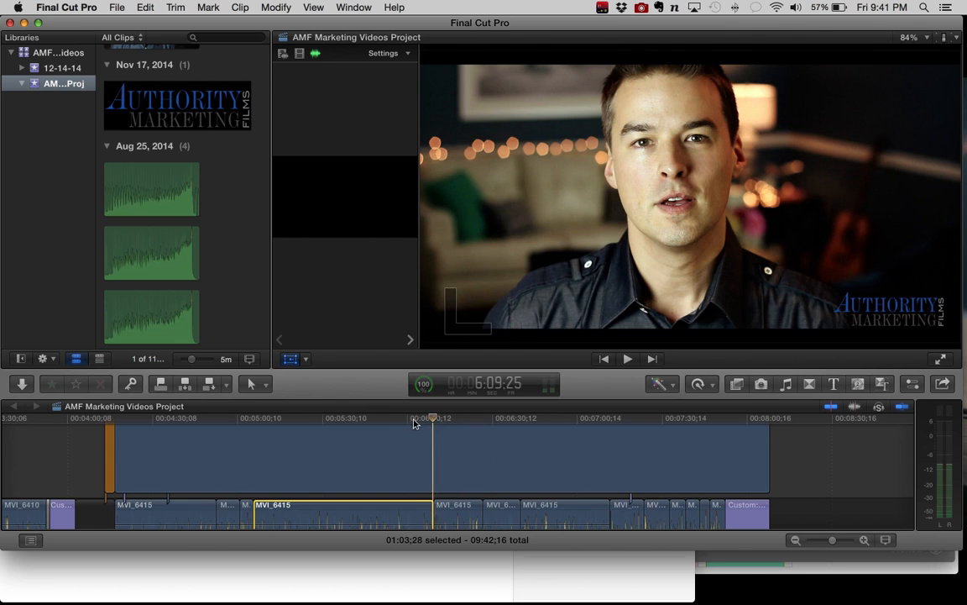
click(411, 419)
click(385, 419)
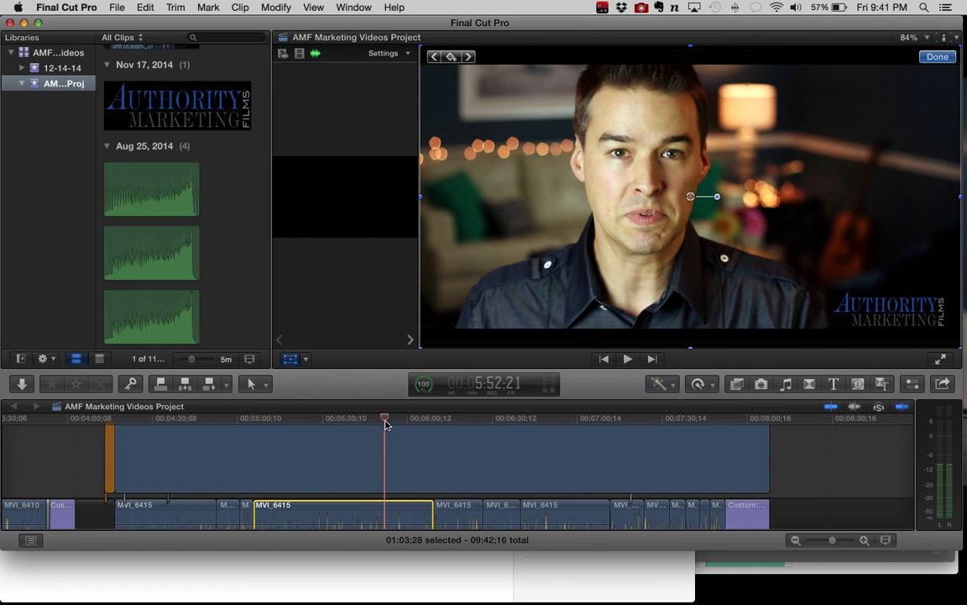
Step: Check the framing in the selected MVI_6415 clip by moving the playhead back through it to about 5:23
click(361, 419)
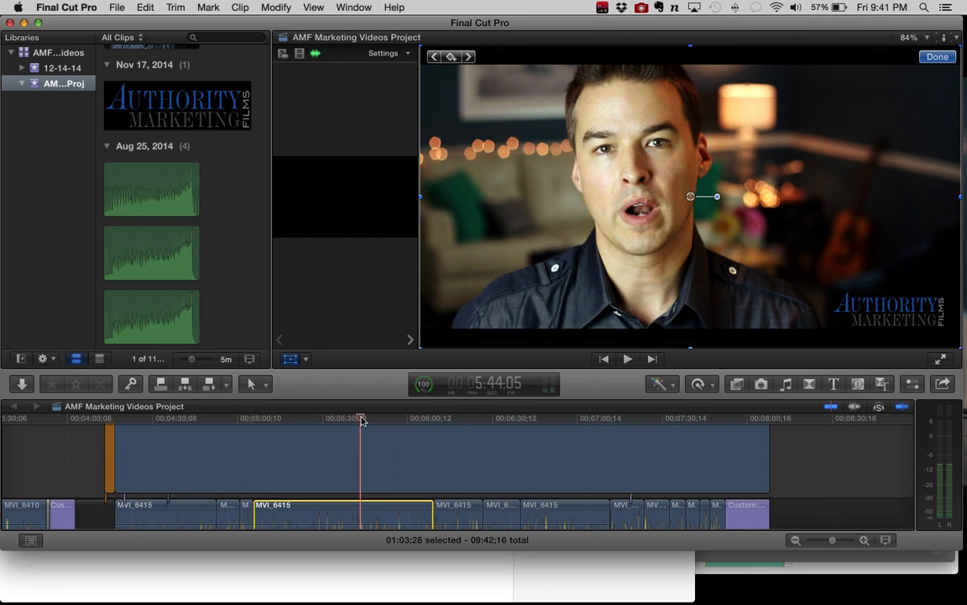
click(350, 419)
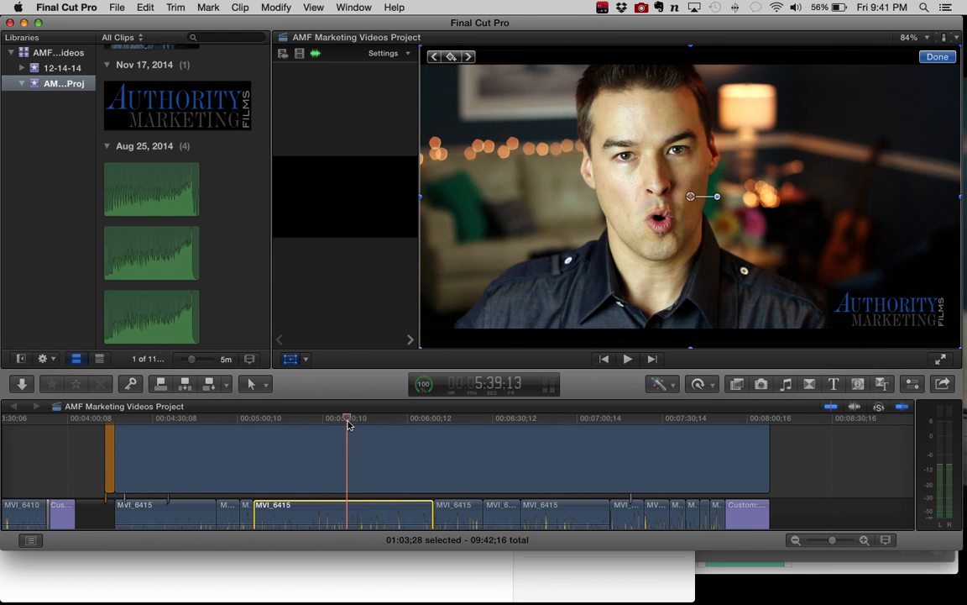
click(327, 419)
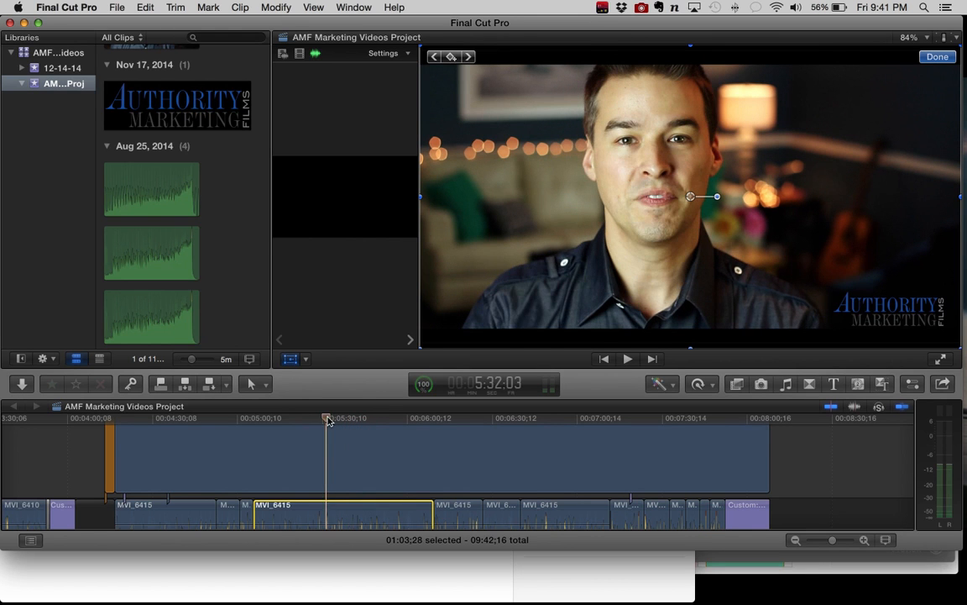
click(316, 419)
click(303, 419)
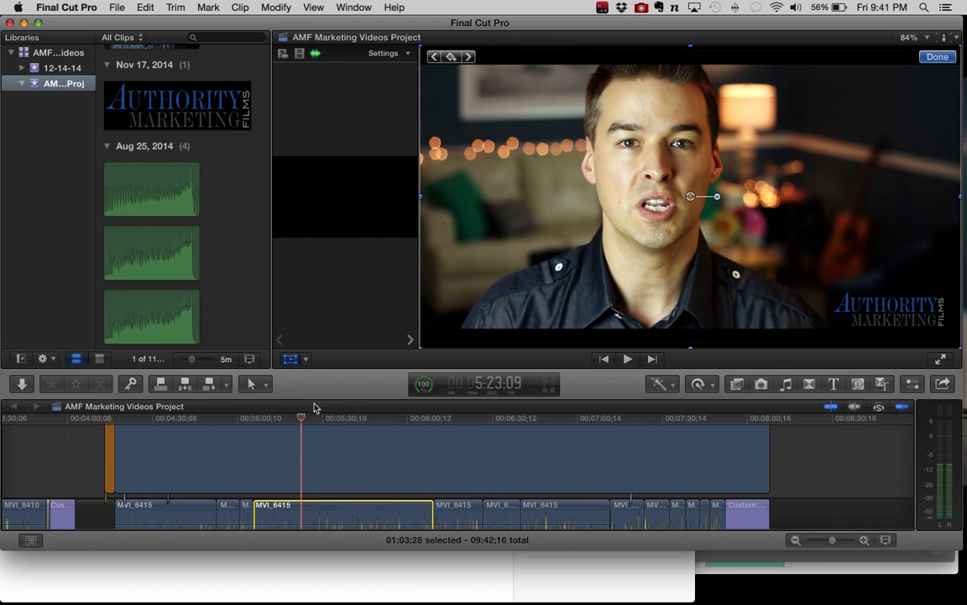
Step: Play the ending from about 7:48 into the closing title with the system volume raised, checking the keyframed background music
scroll(345, 456, down, 5)
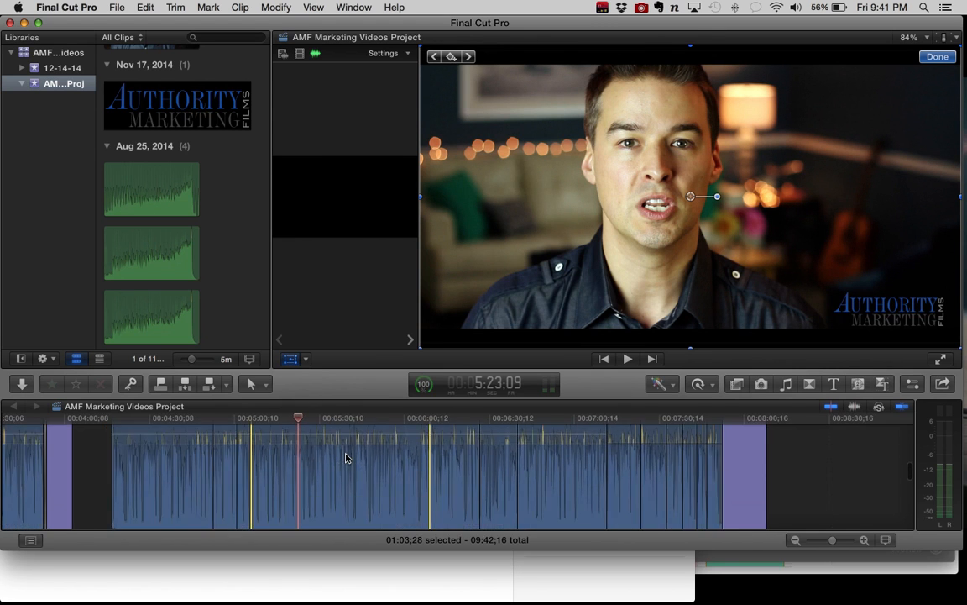
scroll(346, 457, up, 5)
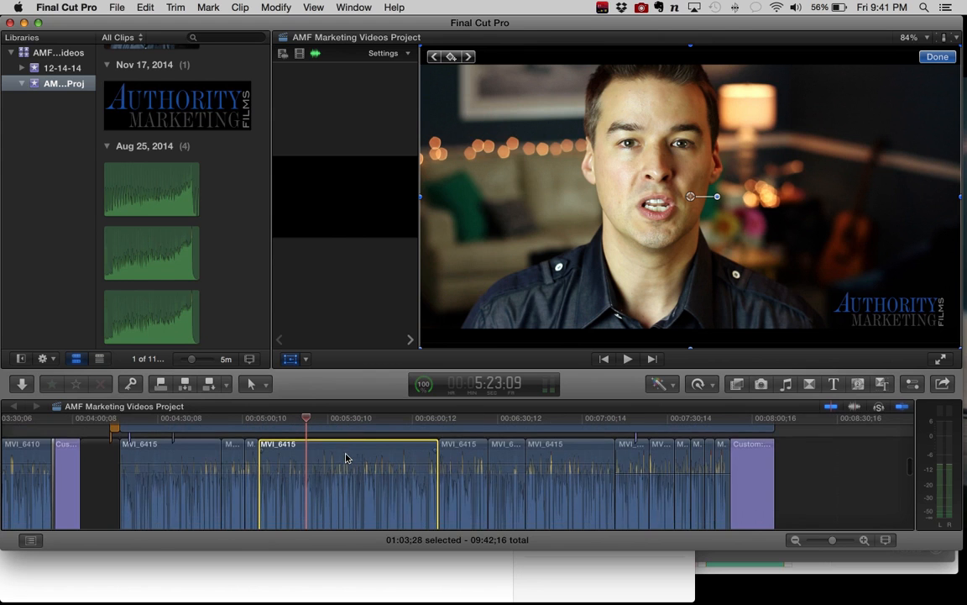
scroll(346, 458, down, 6)
scroll(338, 470, down, 2)
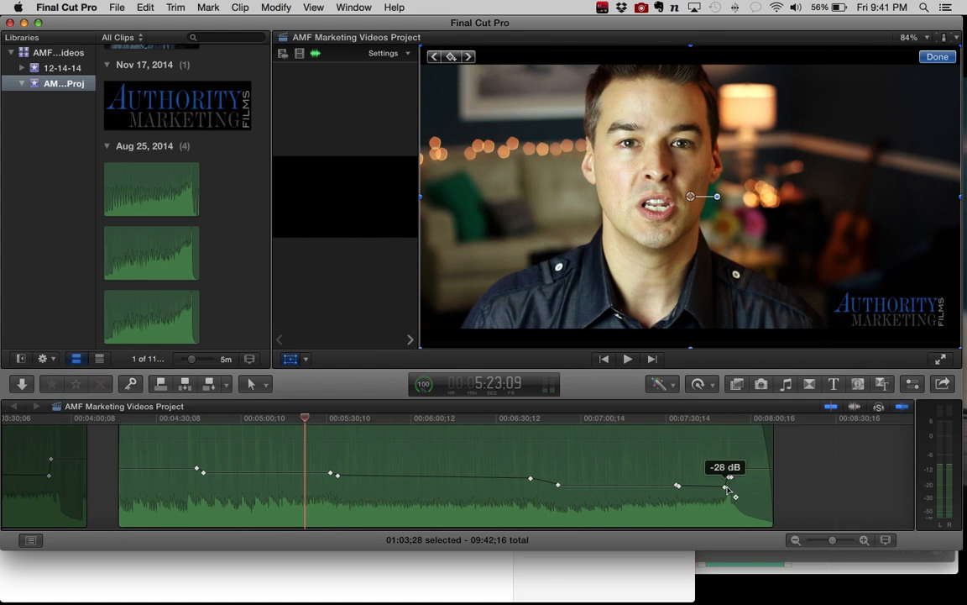
click(722, 427)
drag(721, 419, 715, 423)
key(space)
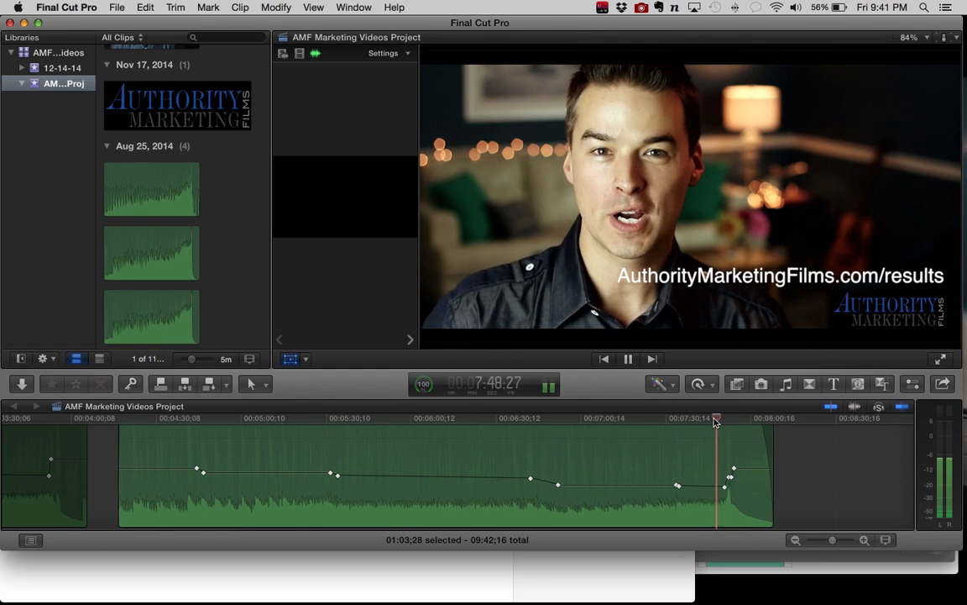
key(XF86AudioRaiseVolume)
key(XF86AudioRaiseVolume)
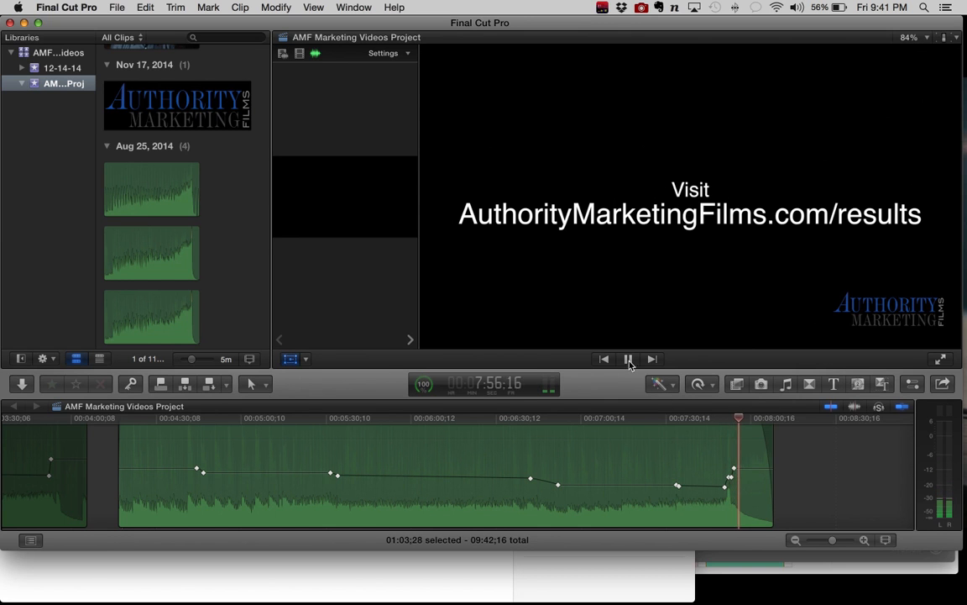
key(space)
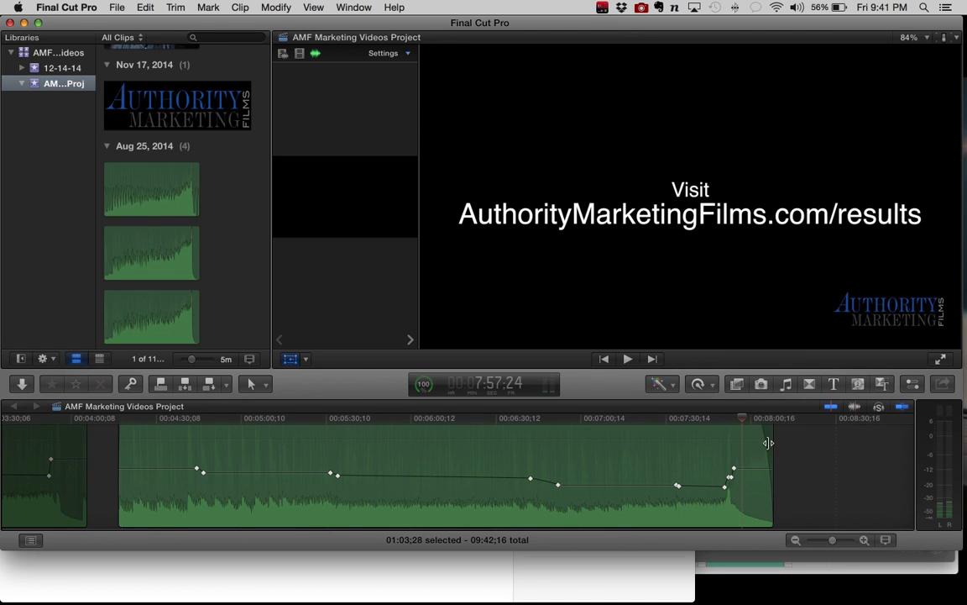
Step: Select the short MVI_6415 clip directly after the longest MVI_6415 clip in the timeline
mouse_move(138, 467)
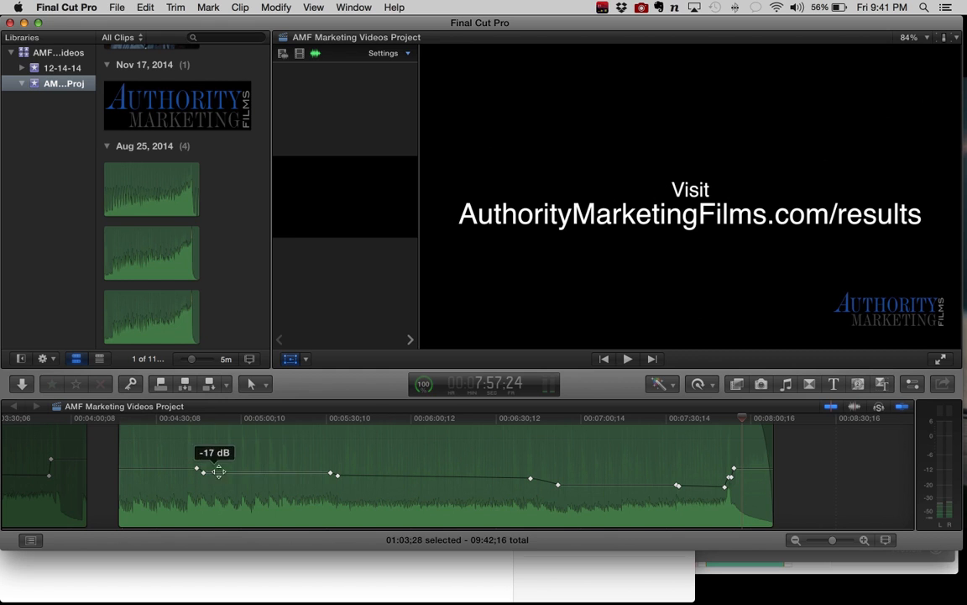
scroll(443, 475, up, 5)
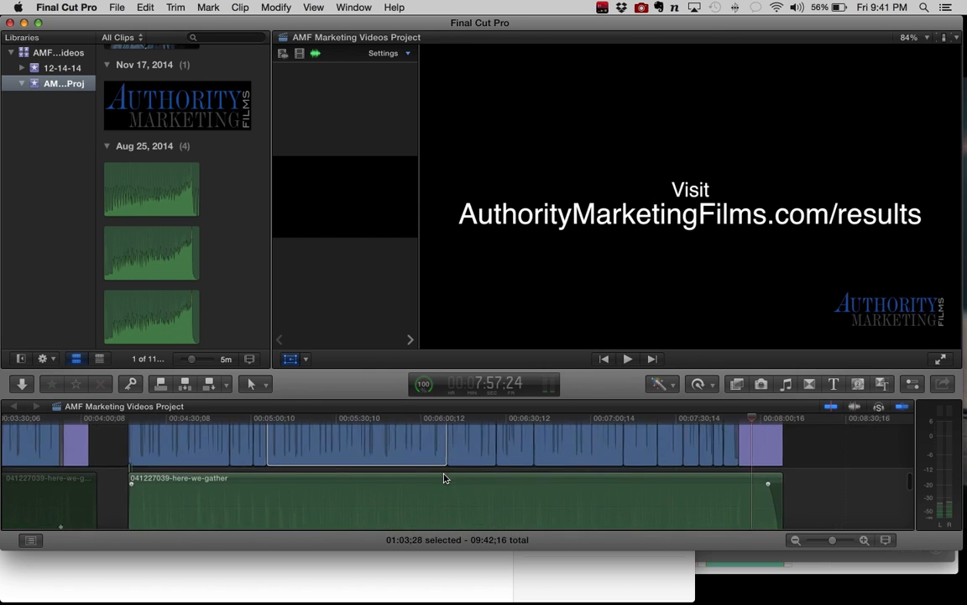
scroll(443, 475, up, 1)
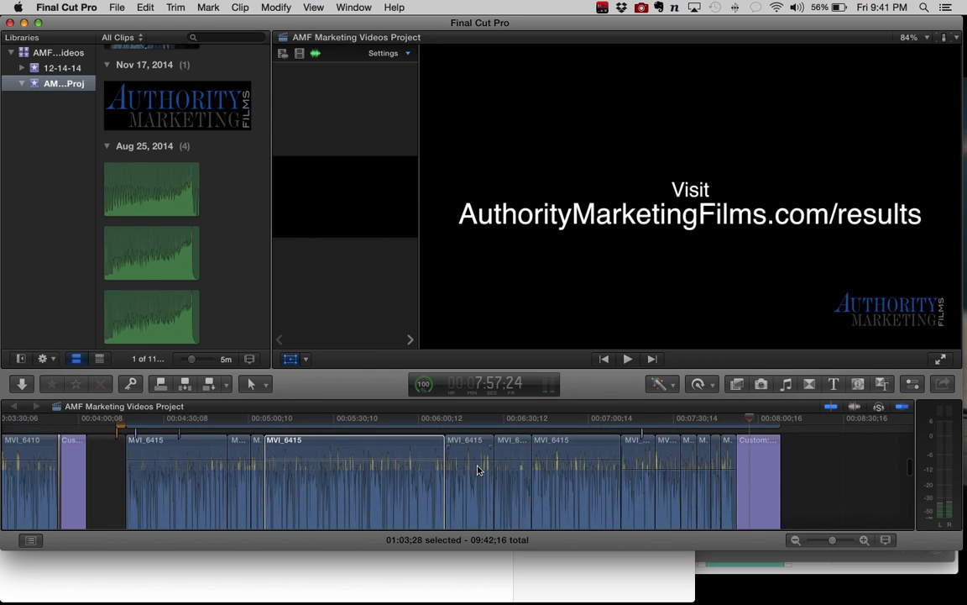
click(479, 473)
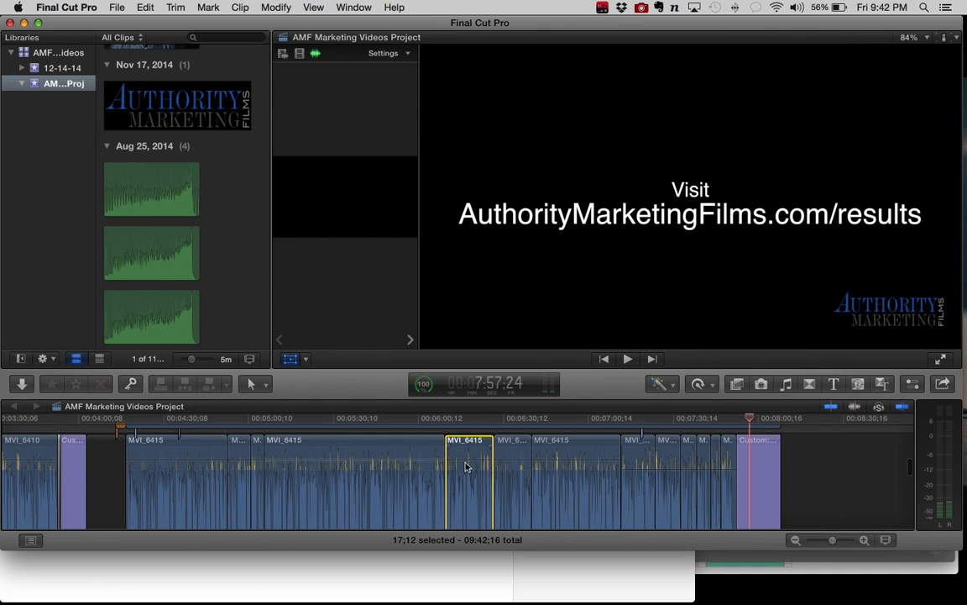
Step: Raise the background music level between the two middle volume keyframes and lower that section back to about its original level
scroll(465, 459, down, 5)
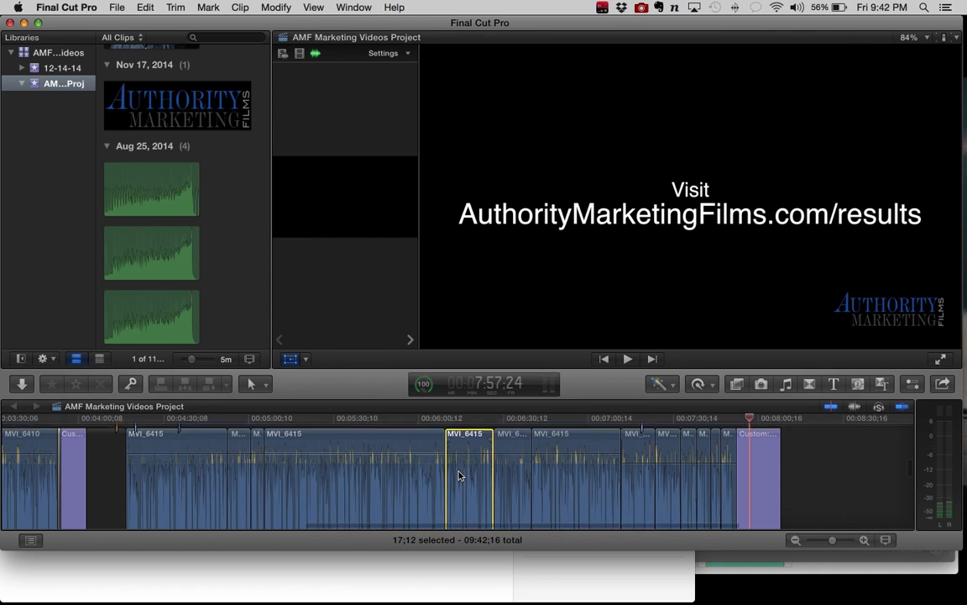
click(457, 463)
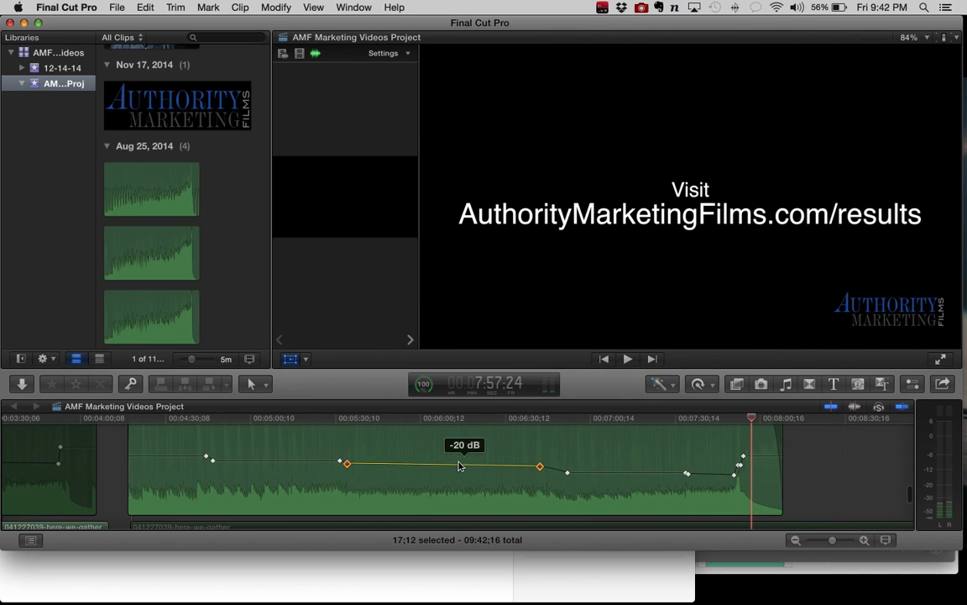
click(457, 465)
drag(458, 464, 460, 450)
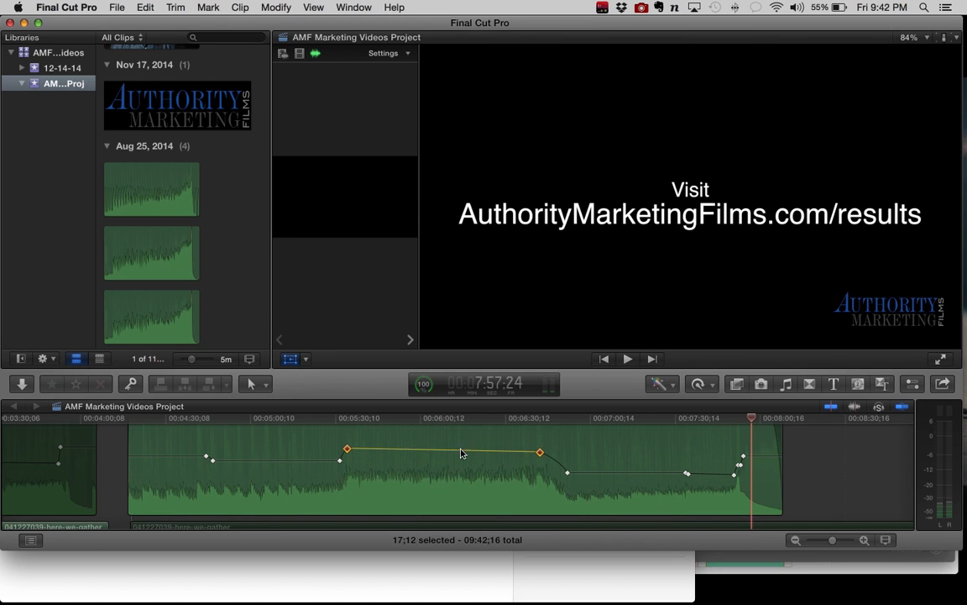
click(462, 451)
drag(462, 449, 461, 462)
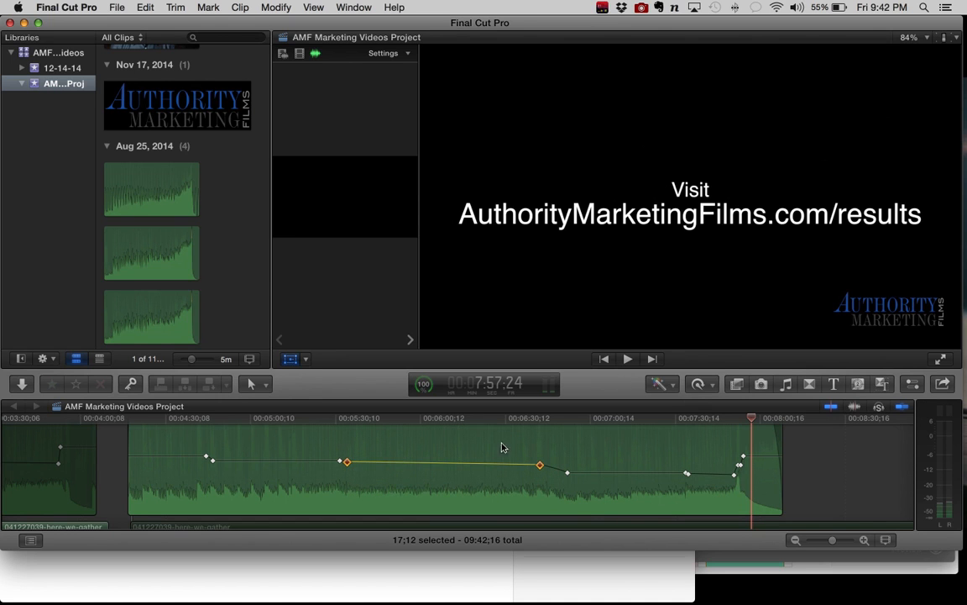
Step: Compare the wider and tighter framing by moving the playhead between the longest MVI_6415 clip and the one around 6:52
scroll(384, 442, up, 8)
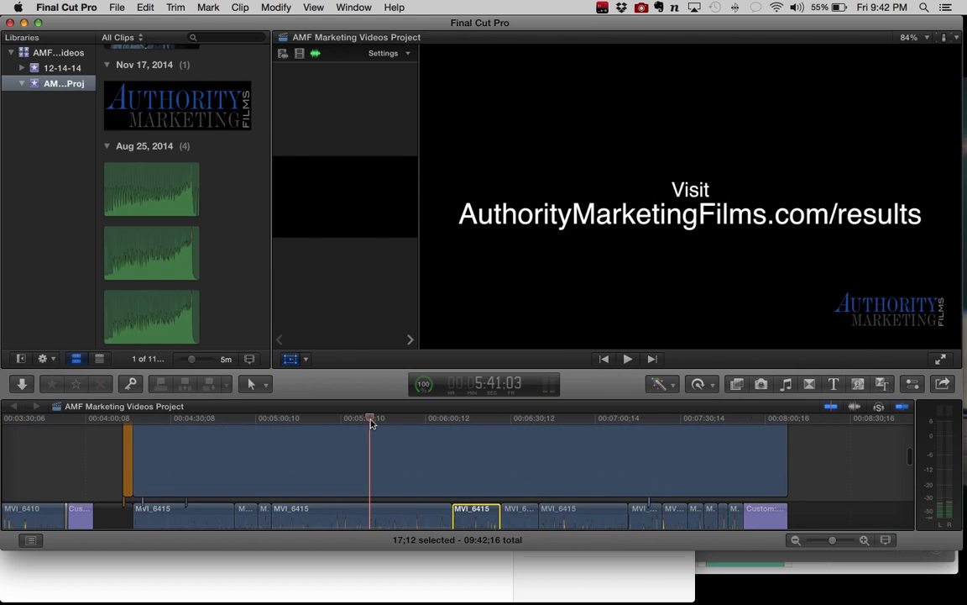
click(371, 419)
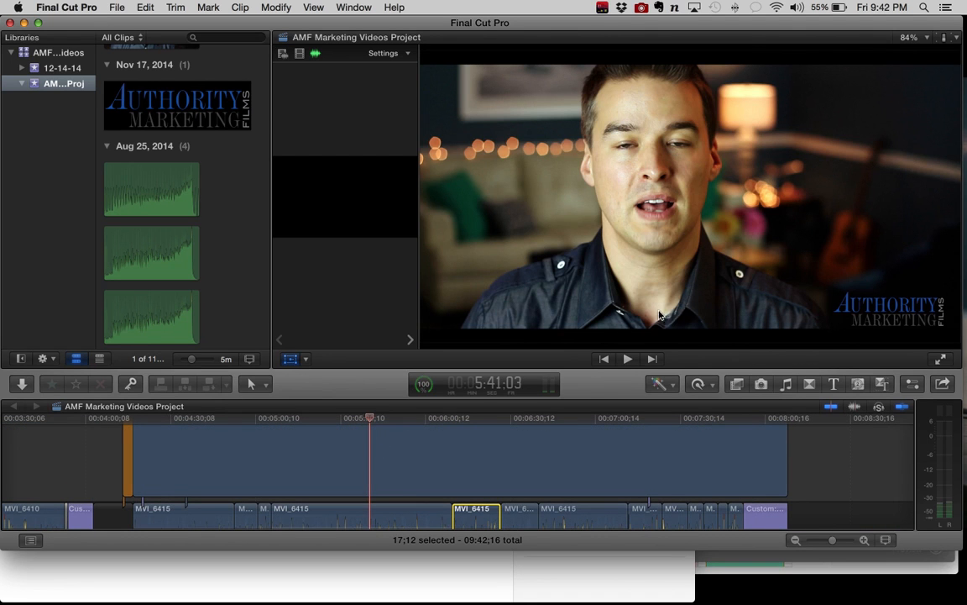
click(409, 420)
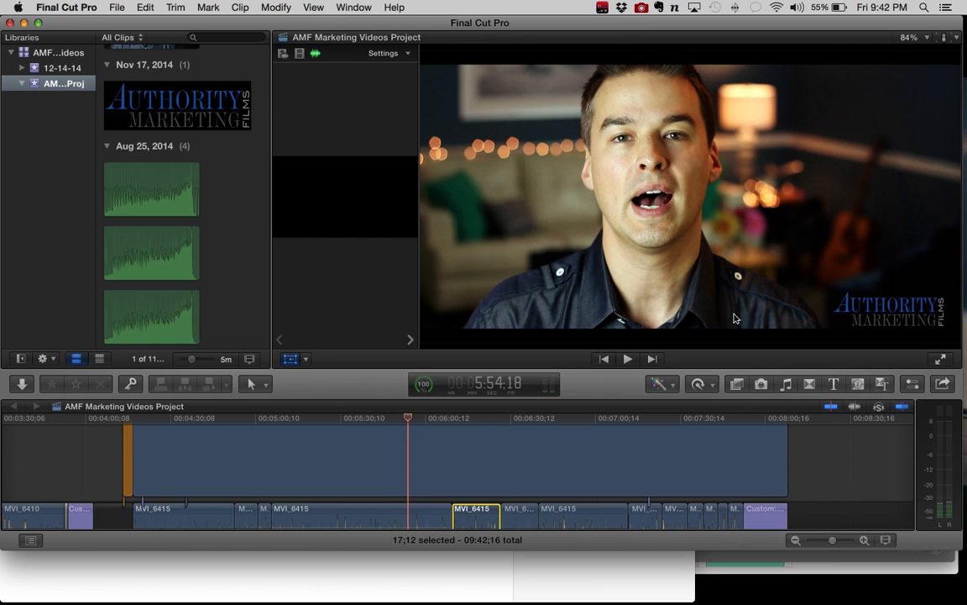
click(571, 420)
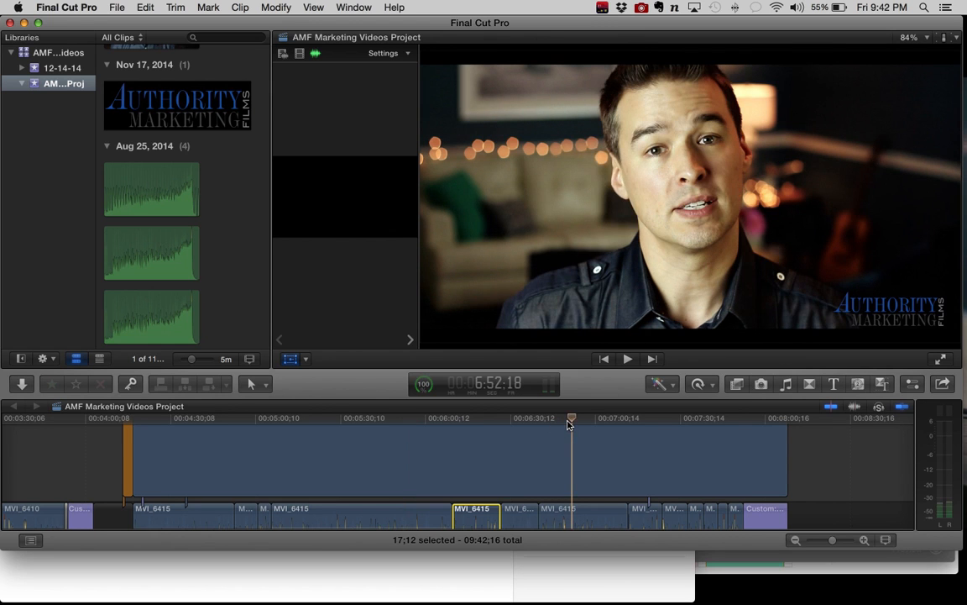
click(370, 419)
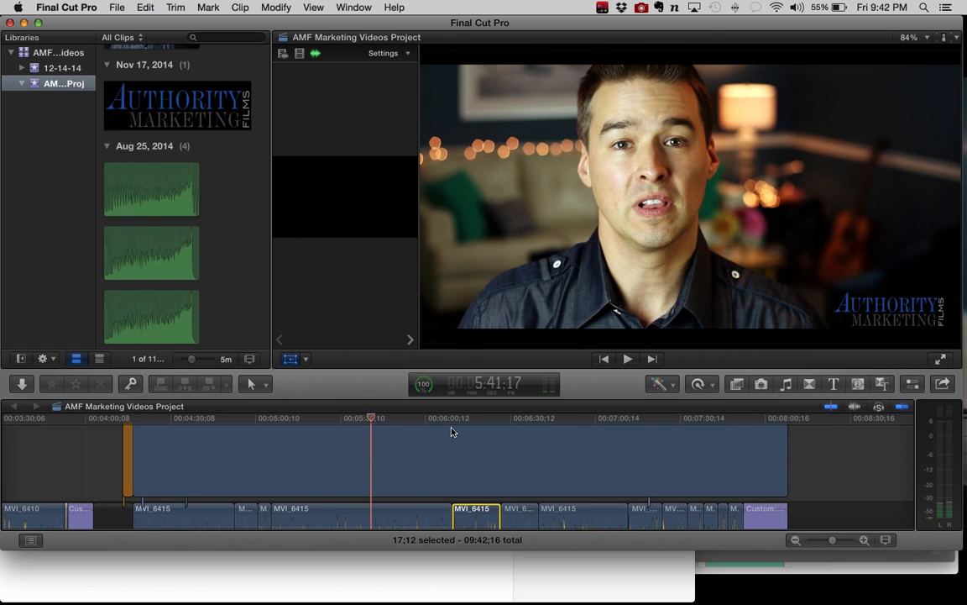
click(580, 419)
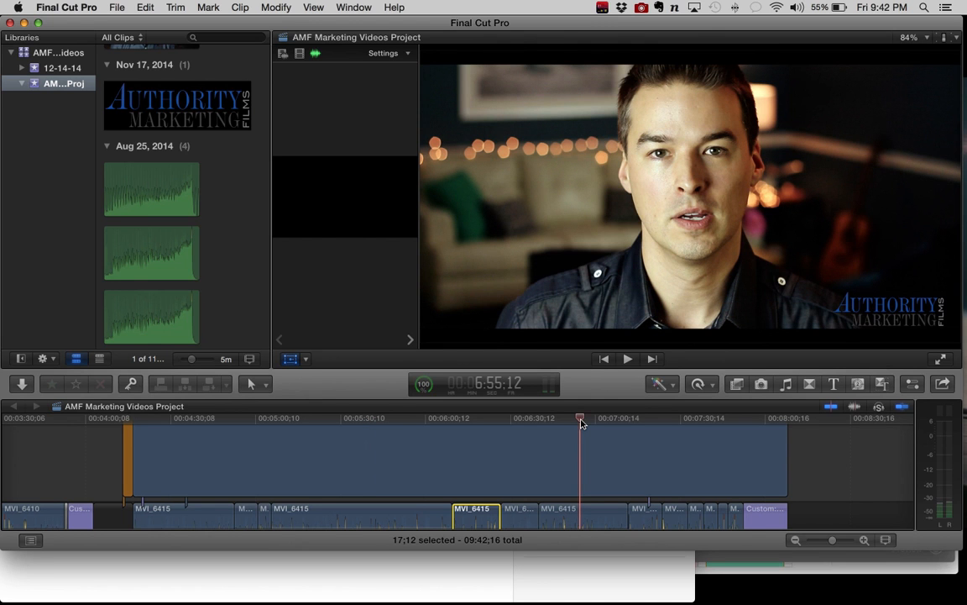